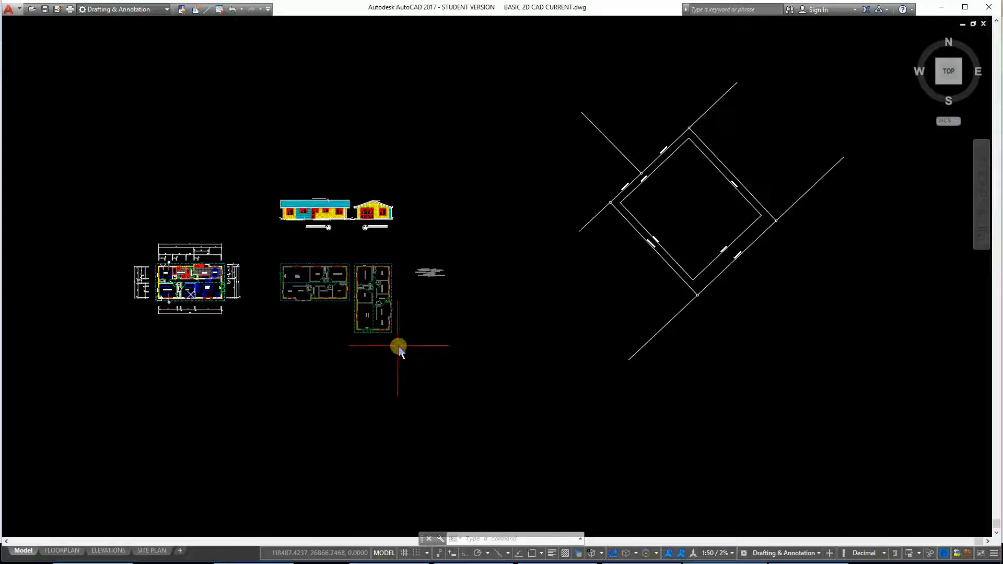
# Copy the horizontal floor plan below the elevations into the middle of the site boundary.
pyautogui.click(321, 293)
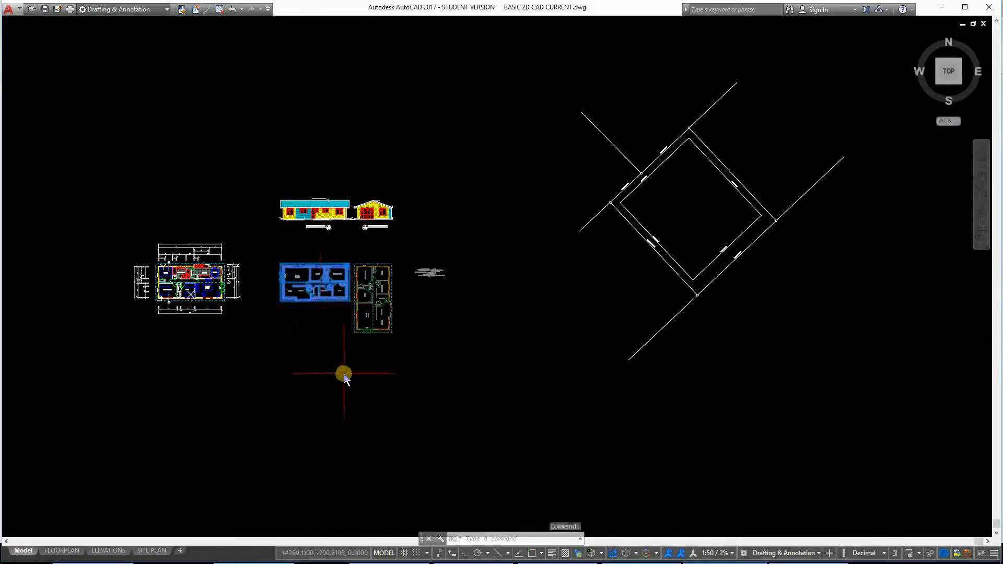
pyautogui.write('CP')
pyautogui.press('Return')
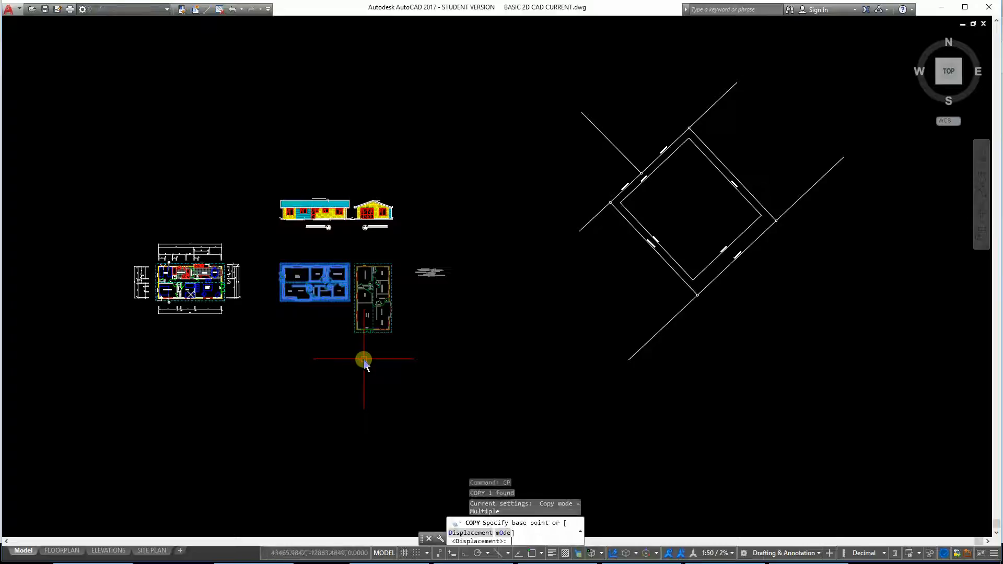
pyautogui.click(303, 285)
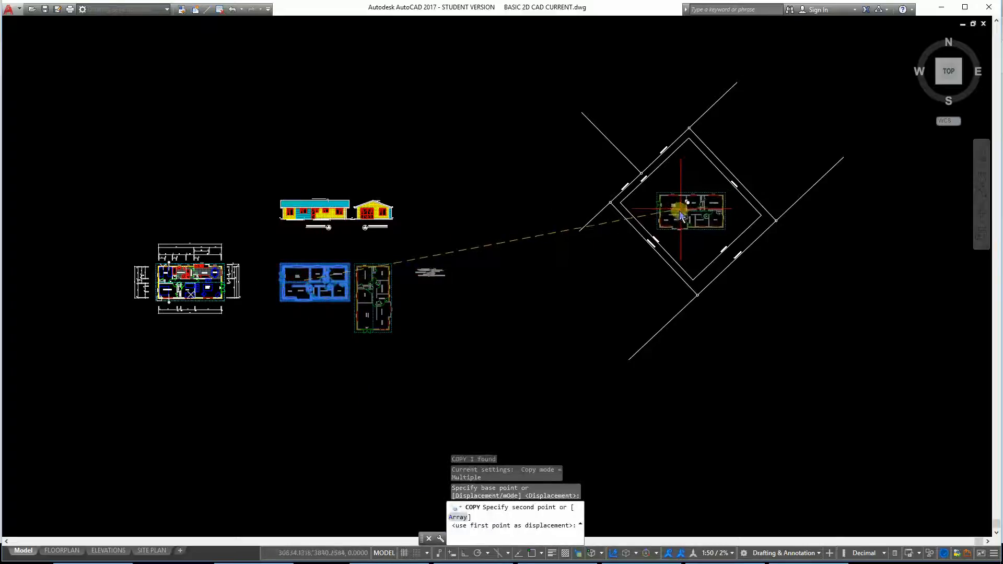
pyautogui.click(683, 206)
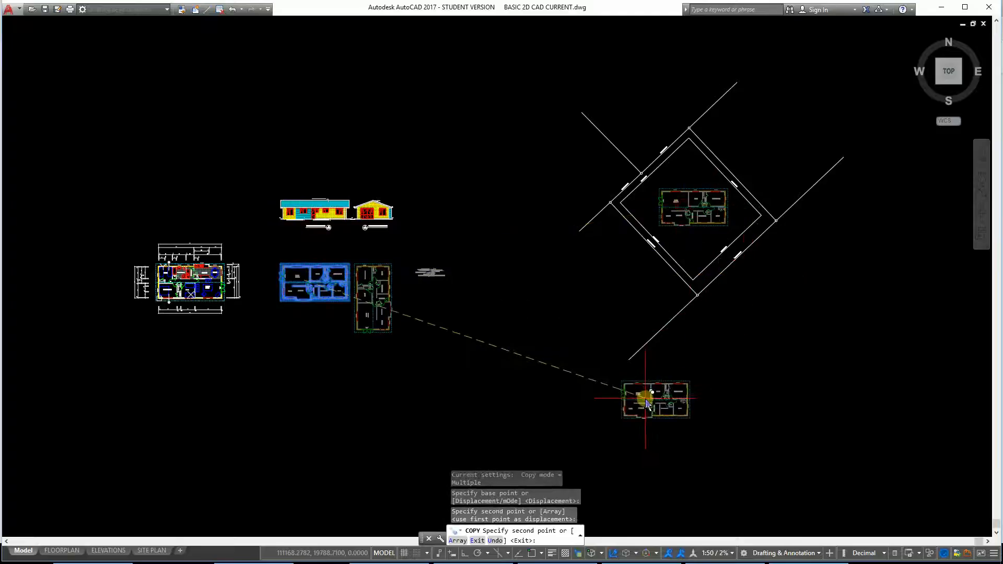
pyautogui.press('Escape')
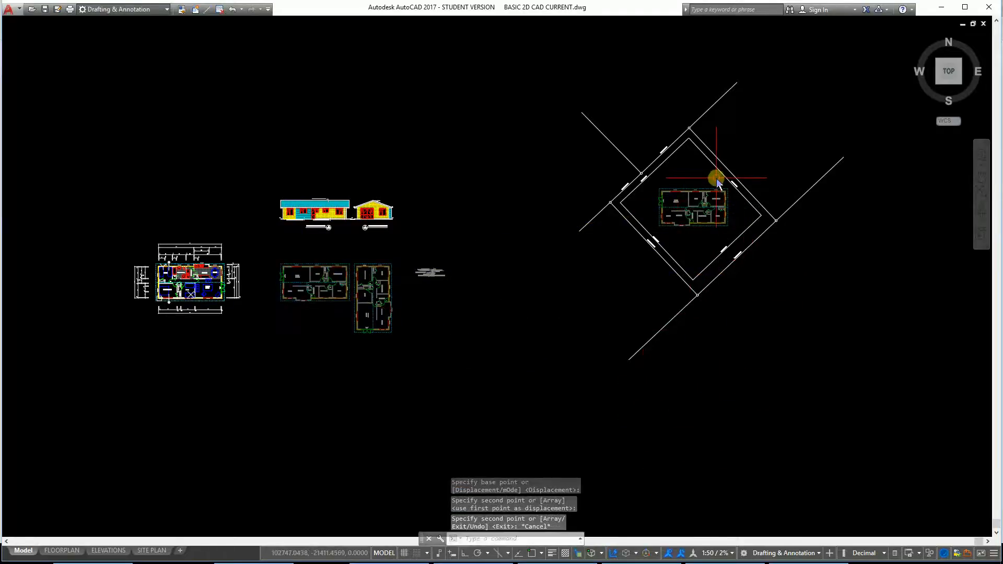
# Turn off Clean Screen to restore the full interface around the copied floor plan.
pyautogui.scroll(10, 714, 178)
pyautogui.scroll(-6, 673, 91)
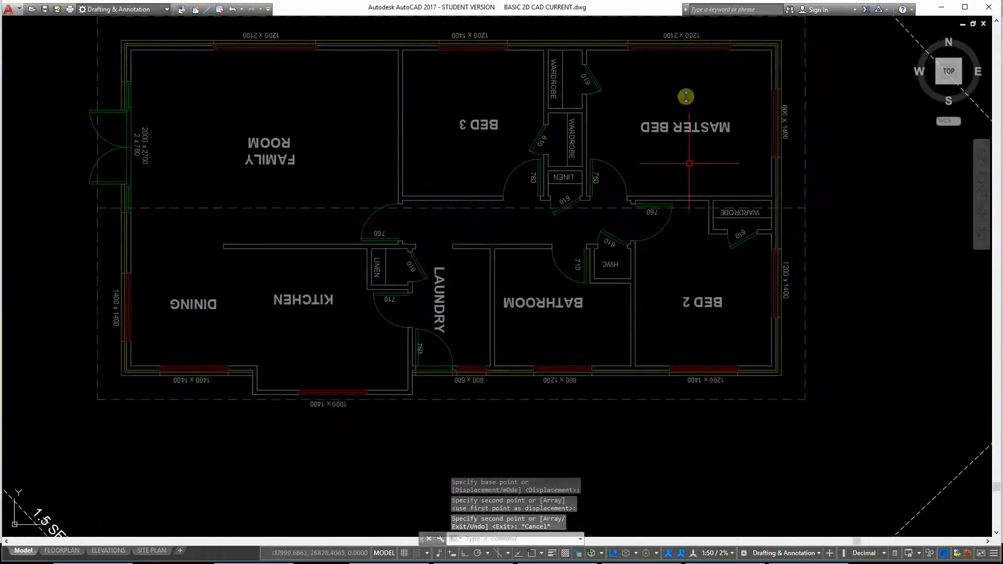
pyautogui.scroll(3, 676, 354)
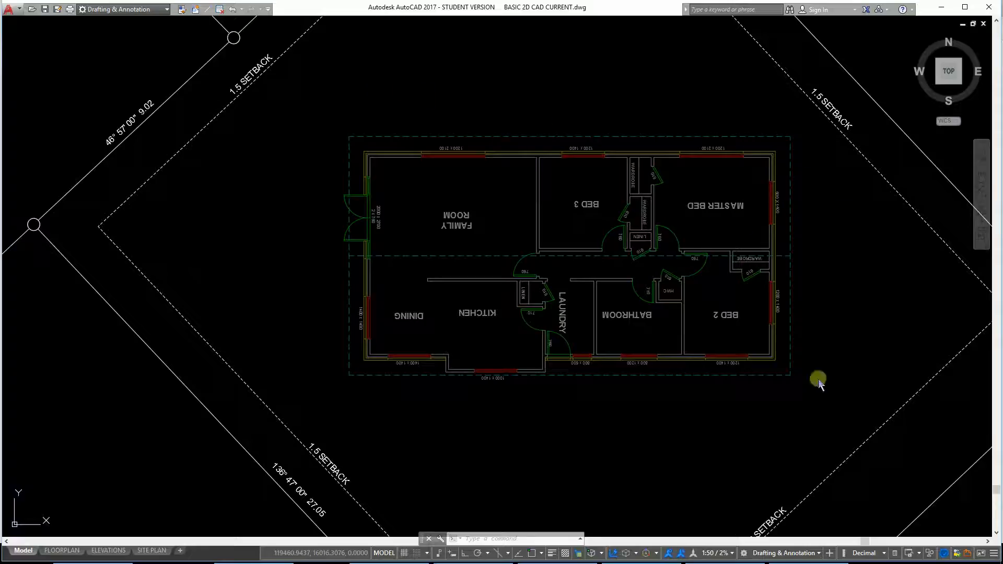
pyautogui.click(981, 554)
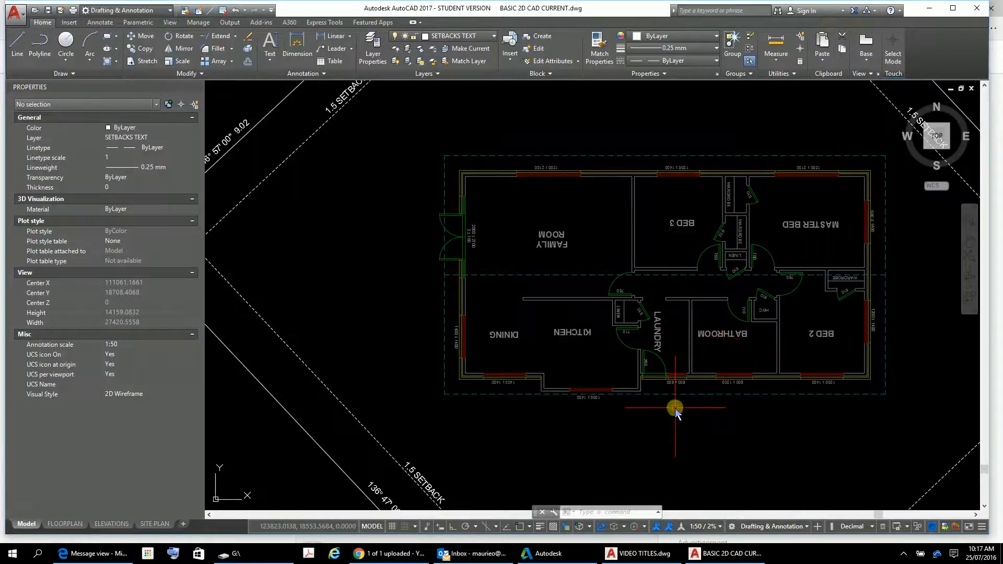
# Mirror the copied floor plan about the east edge of its dashed outline with object snap on, erasing the source object.
pyautogui.click(177, 49)
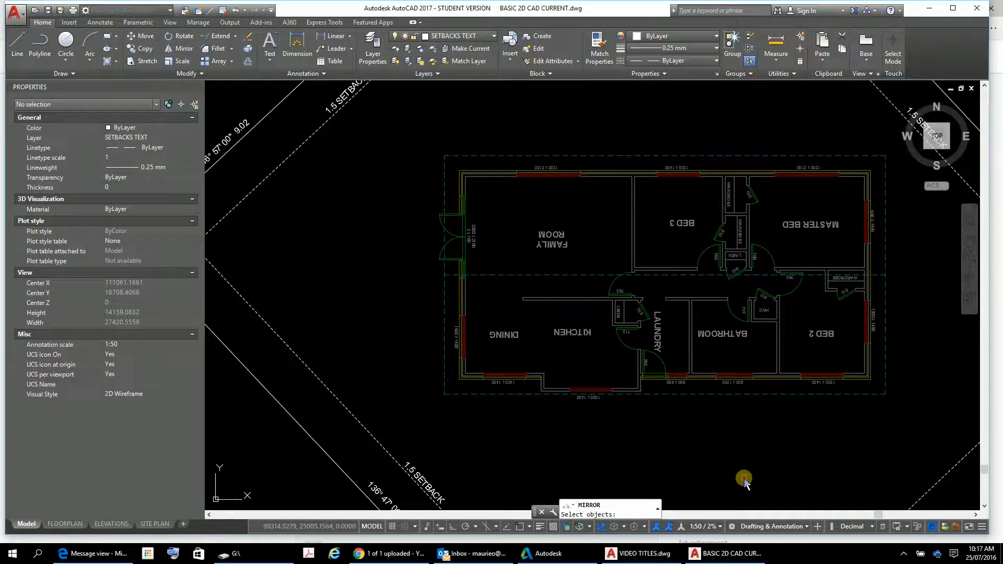
pyautogui.click(729, 399)
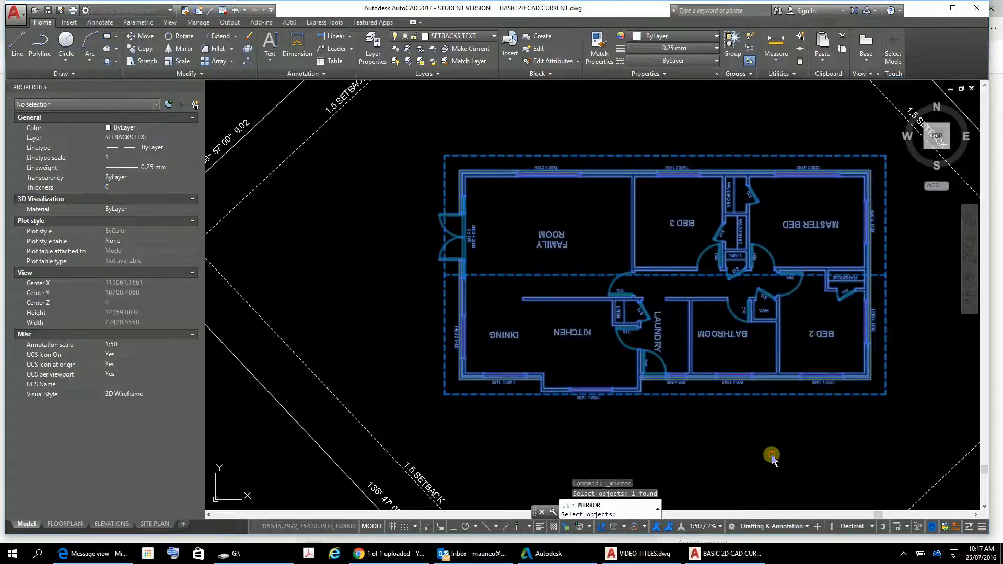
pyautogui.press('Return')
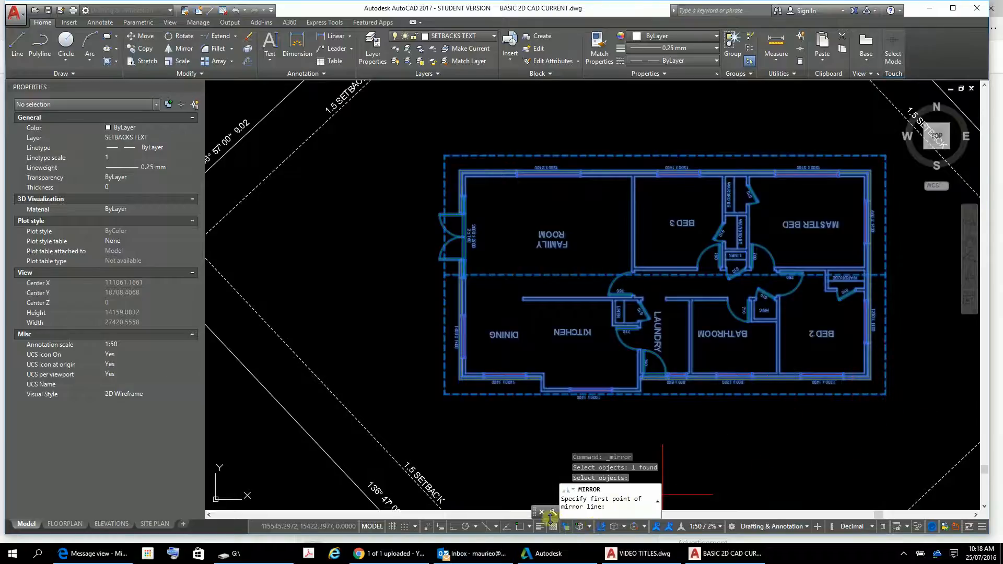
pyautogui.click(520, 526)
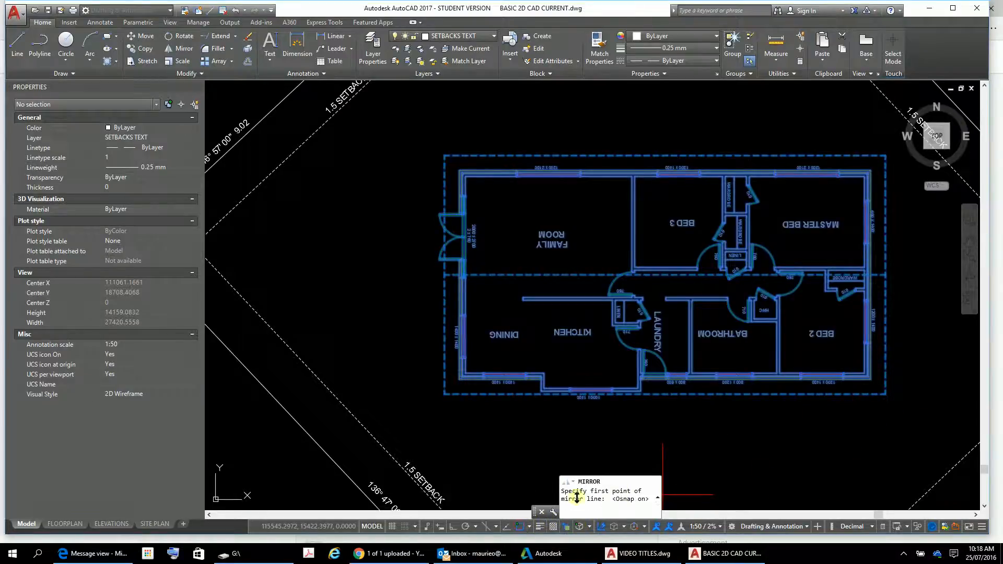
pyautogui.click(886, 395)
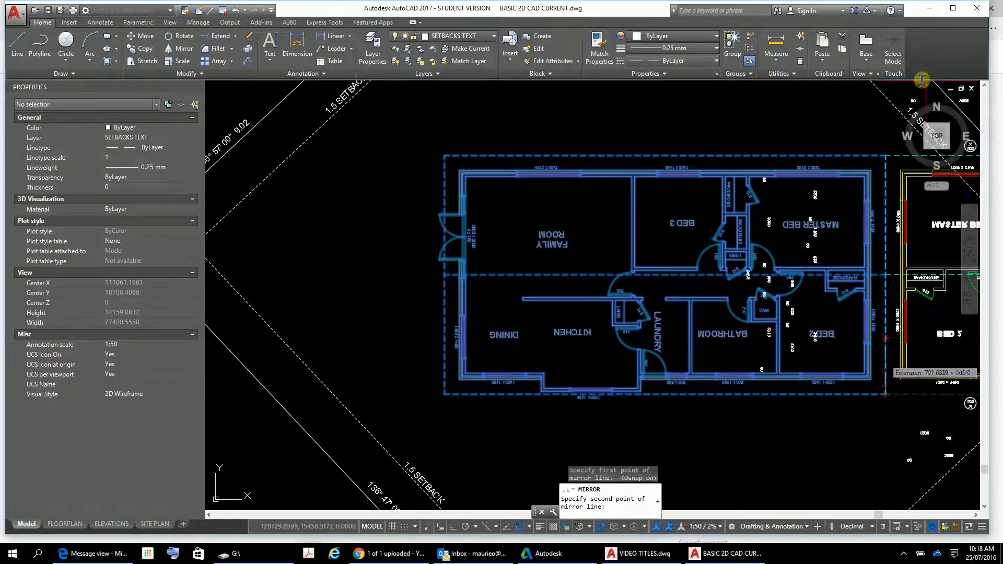
pyautogui.click(885, 157)
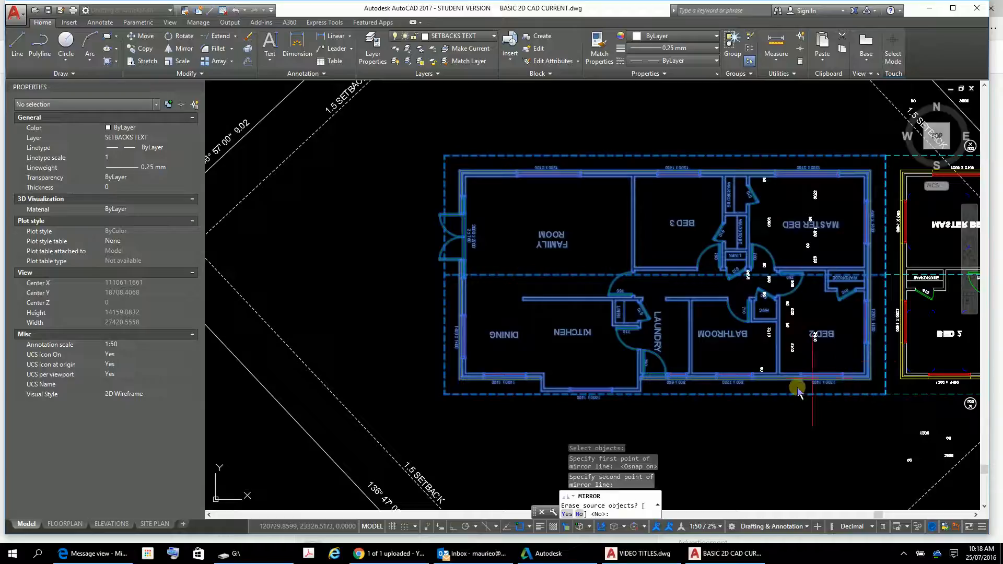
pyautogui.click(567, 514)
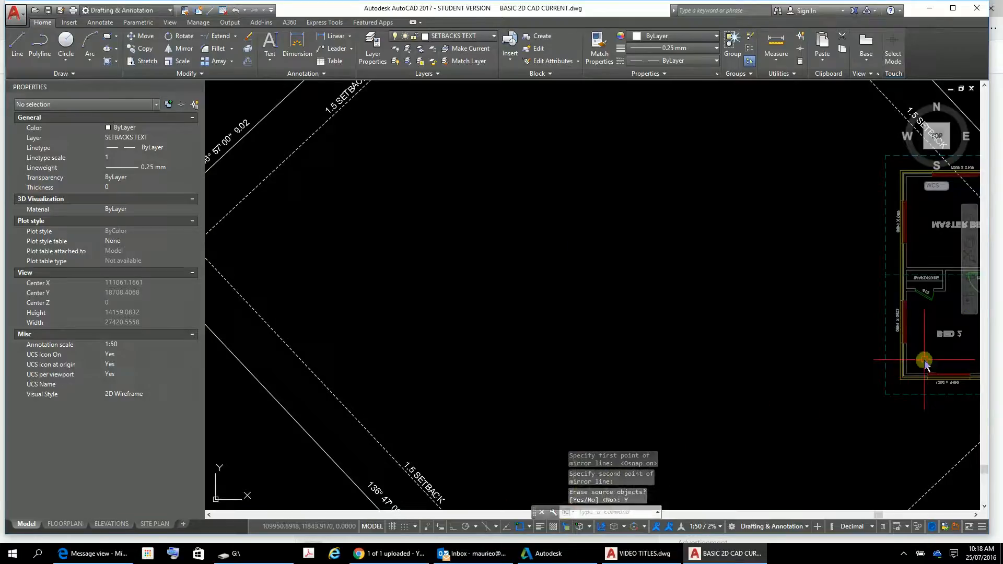
# Move the mirrored floor plan back west to the middle of the site, inside the setback lines.
pyautogui.click(888, 361)
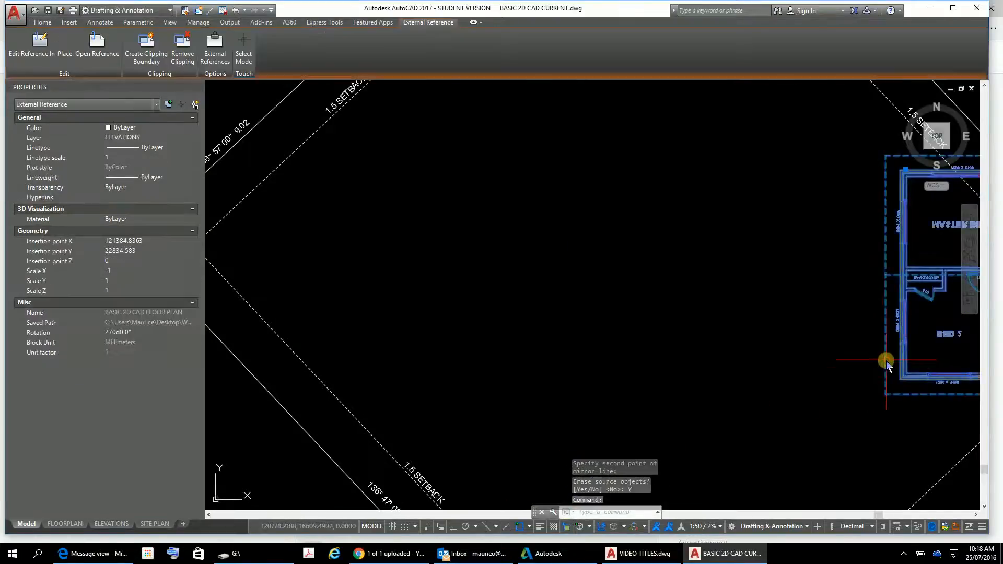
pyautogui.rightClick(818, 376)
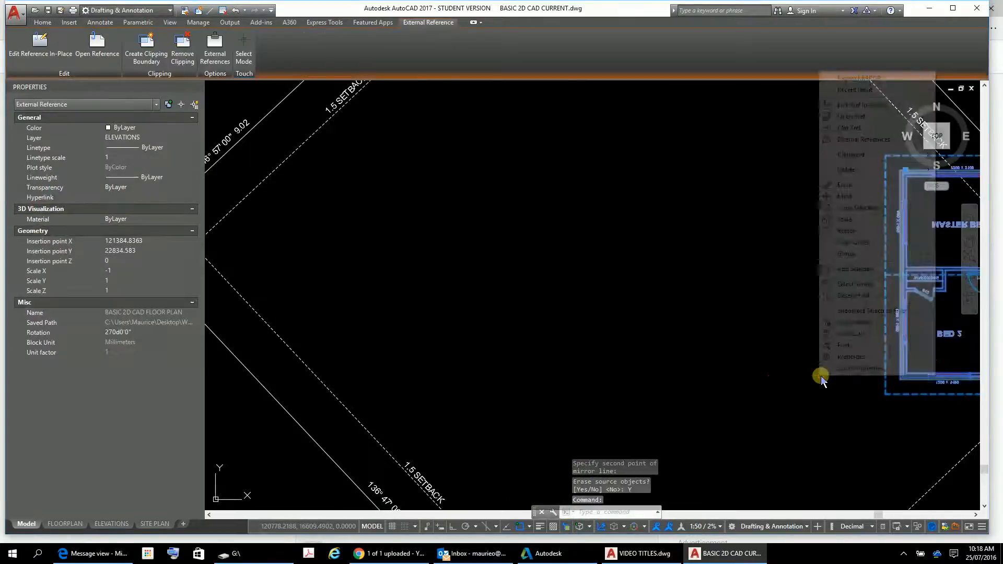
pyautogui.click(845, 196)
pyautogui.click(961, 356)
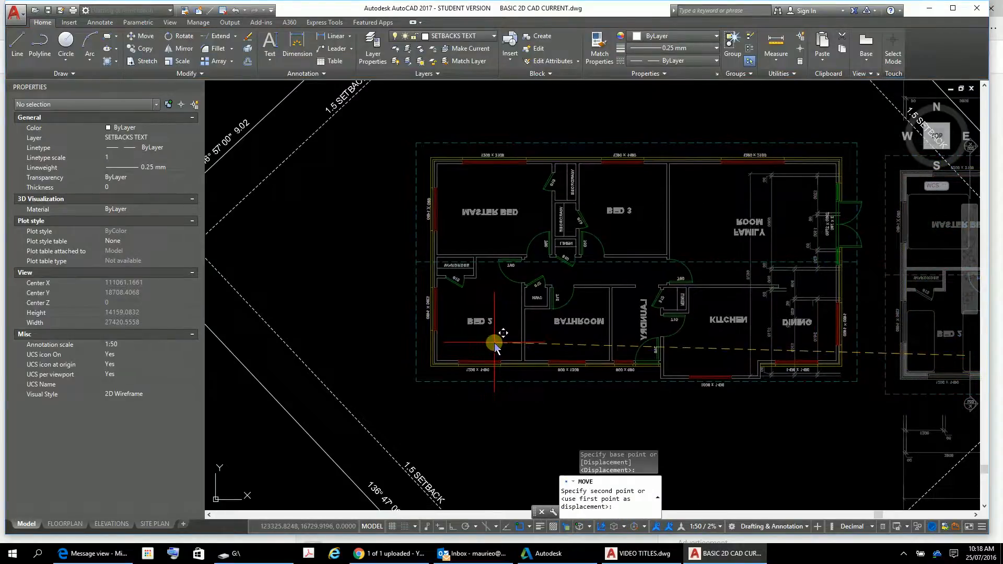
pyautogui.click(494, 344)
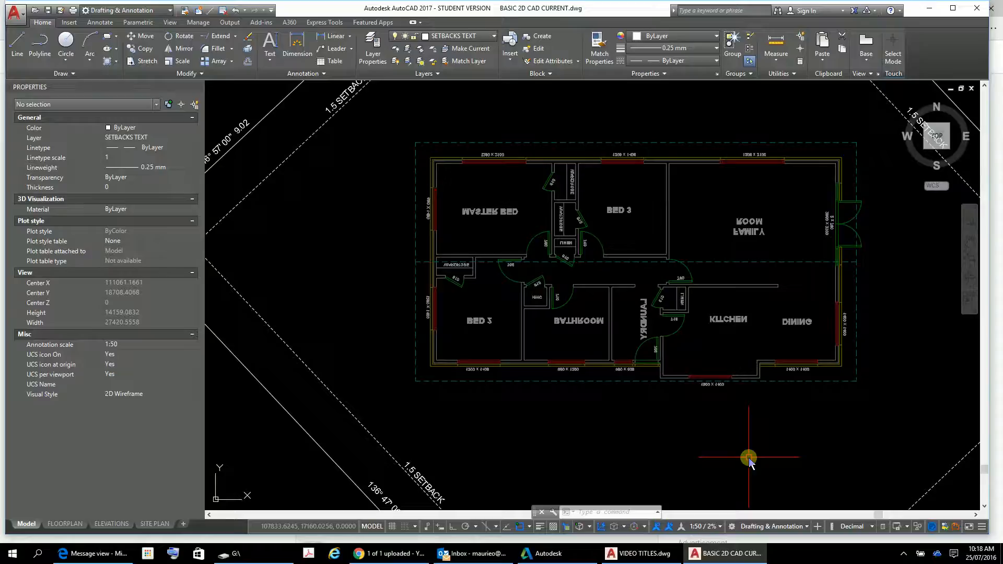
# Examine the room labels and the door and window size texts across the mirrored floor plan.
pyautogui.scroll(5, 627, 226)
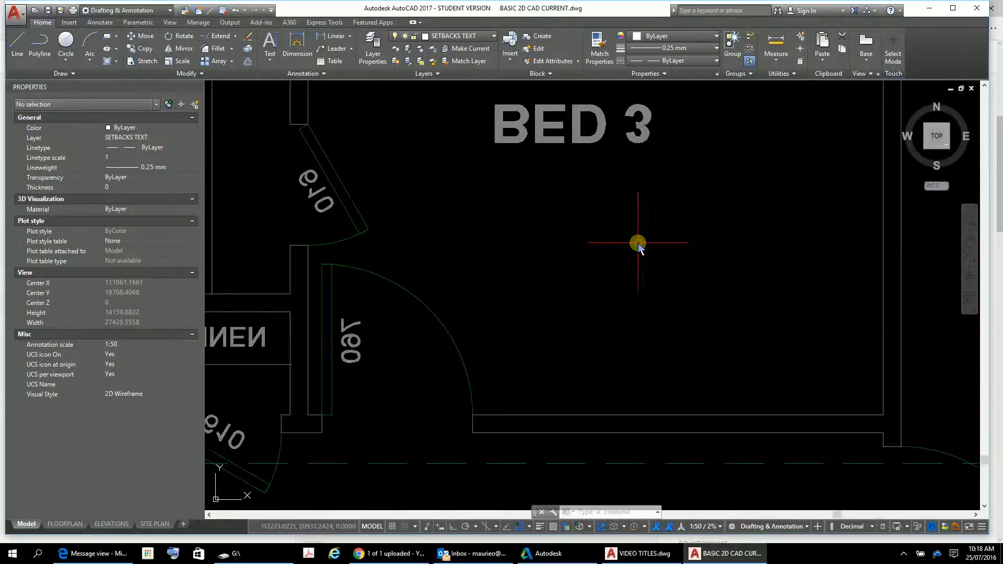
pyautogui.scroll(-2, 663, 246)
pyautogui.moveTo(665, 246); pyautogui.dragTo(682, 249, button='middle')
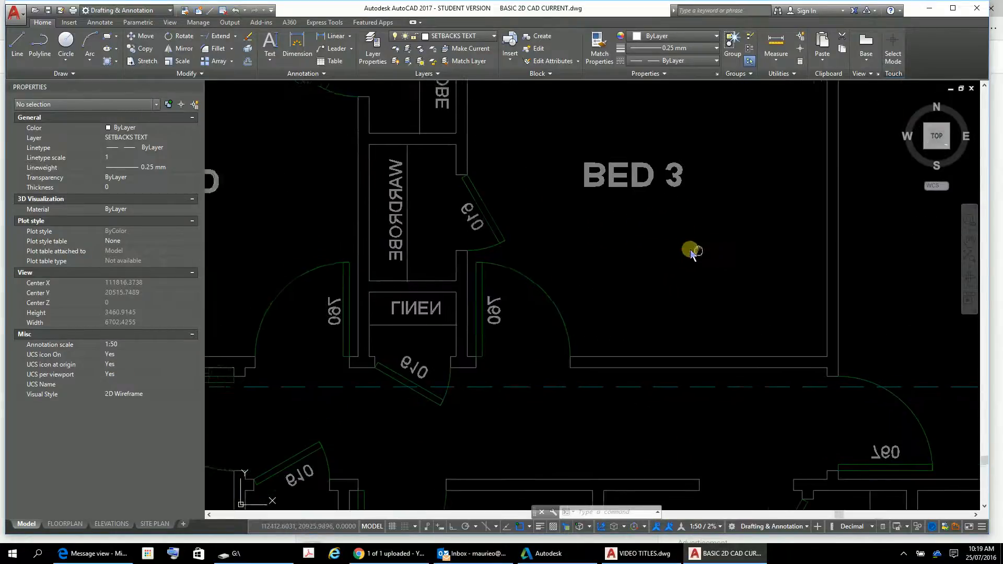
pyautogui.scroll(-3, 680, 251)
pyautogui.scroll(4, 331, 228)
pyautogui.scroll(-4, 330, 225)
pyautogui.moveTo(329, 223); pyautogui.dragTo(264, 81, button='middle')
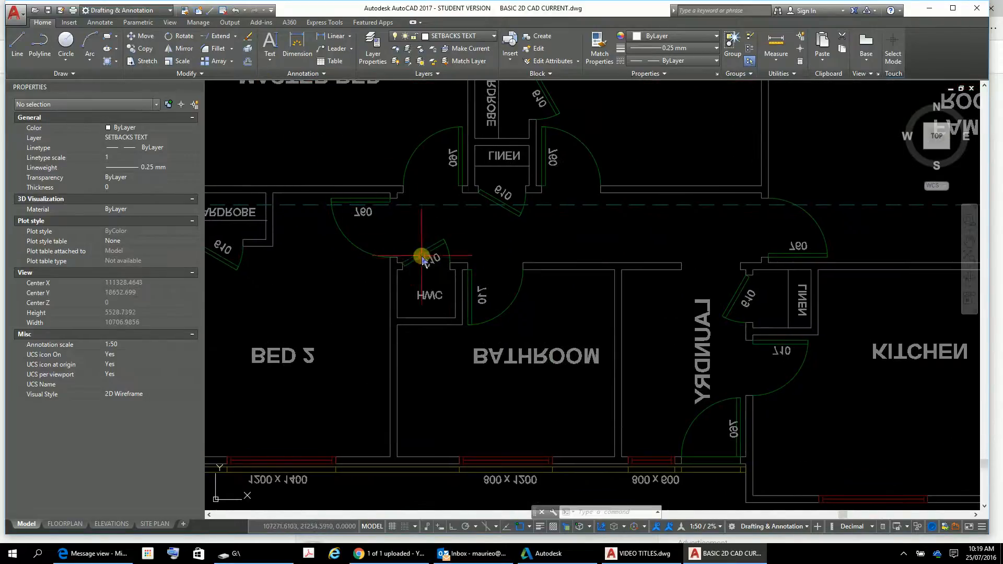
pyautogui.scroll(5, 510, 394)
pyautogui.scroll(-5, 488, 387)
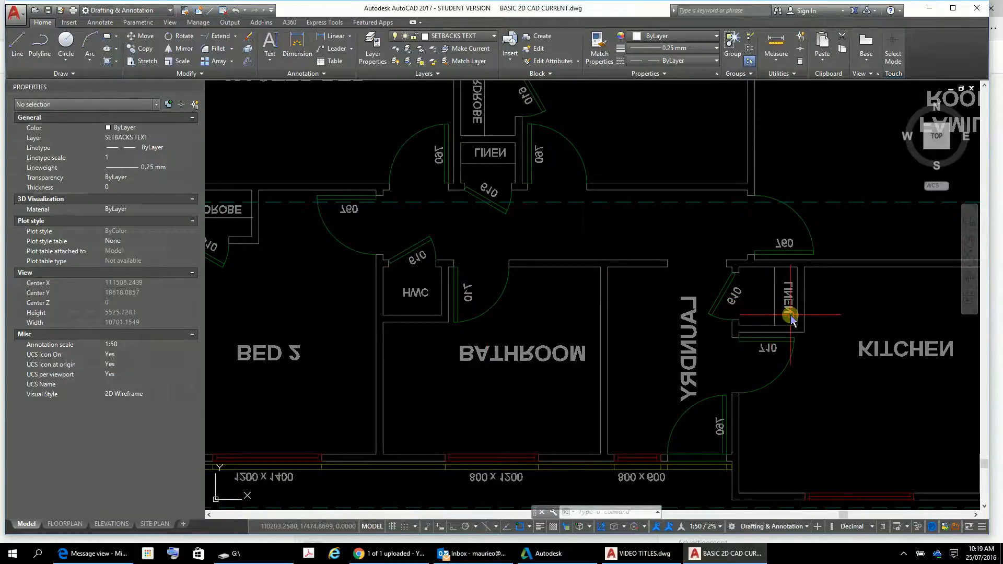
pyautogui.scroll(-4, 378, 328)
pyautogui.scroll(5, 397, 355)
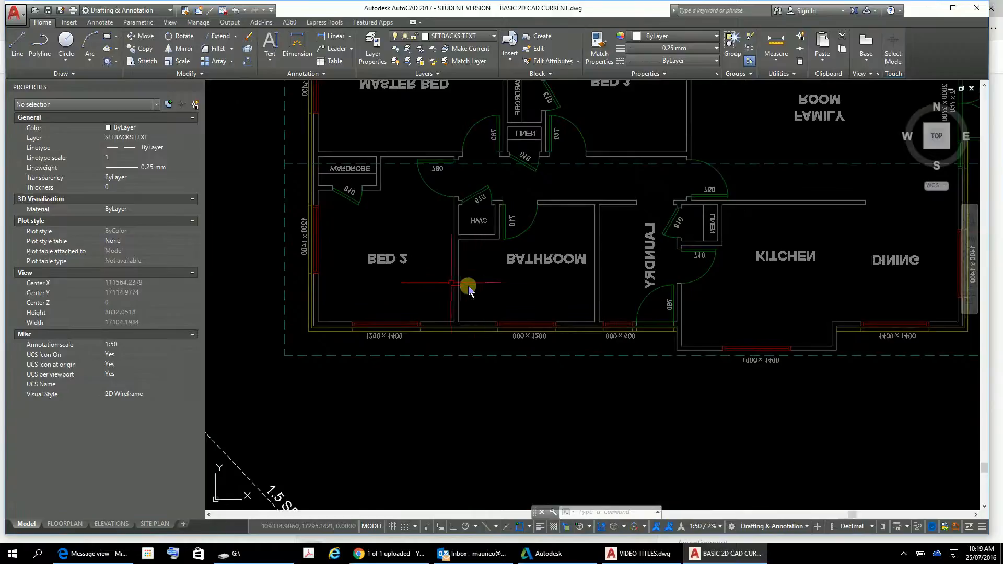
pyautogui.click(389, 264)
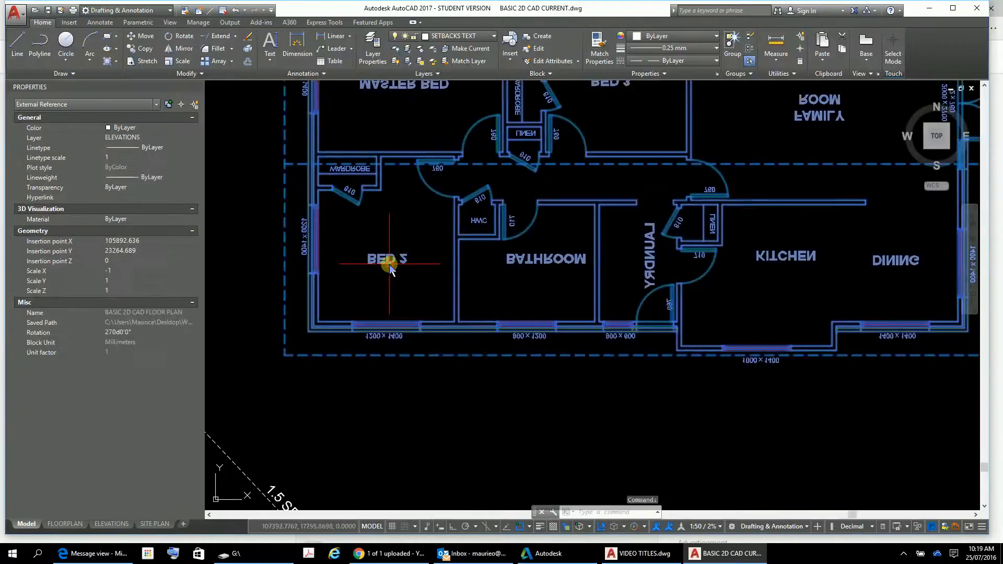
pyautogui.press('Escape')
pyautogui.press('Escape')
pyautogui.press('Escape')
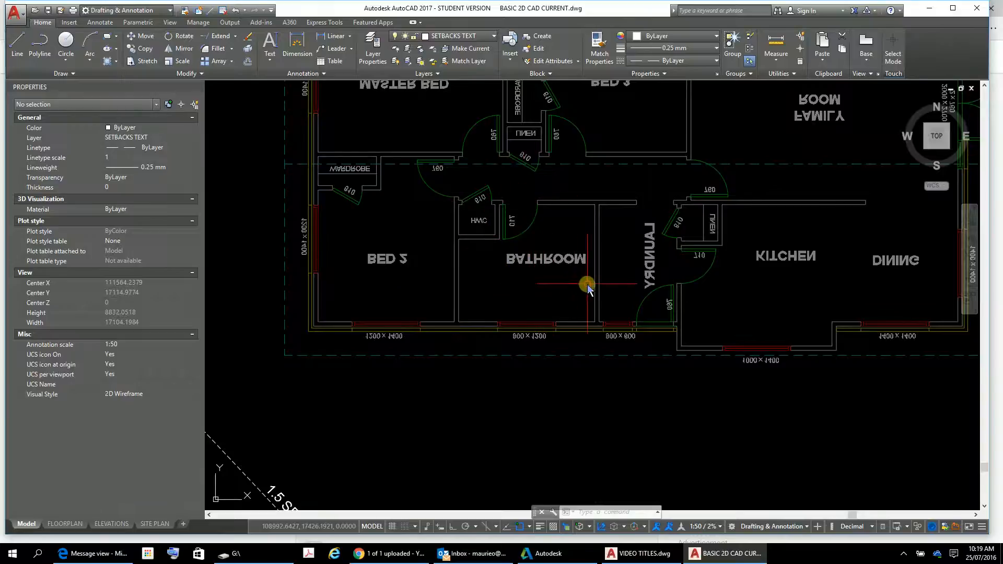
pyautogui.scroll(-3, 585, 281)
pyautogui.moveTo(587, 283); pyautogui.dragTo(374, 359, button='middle')
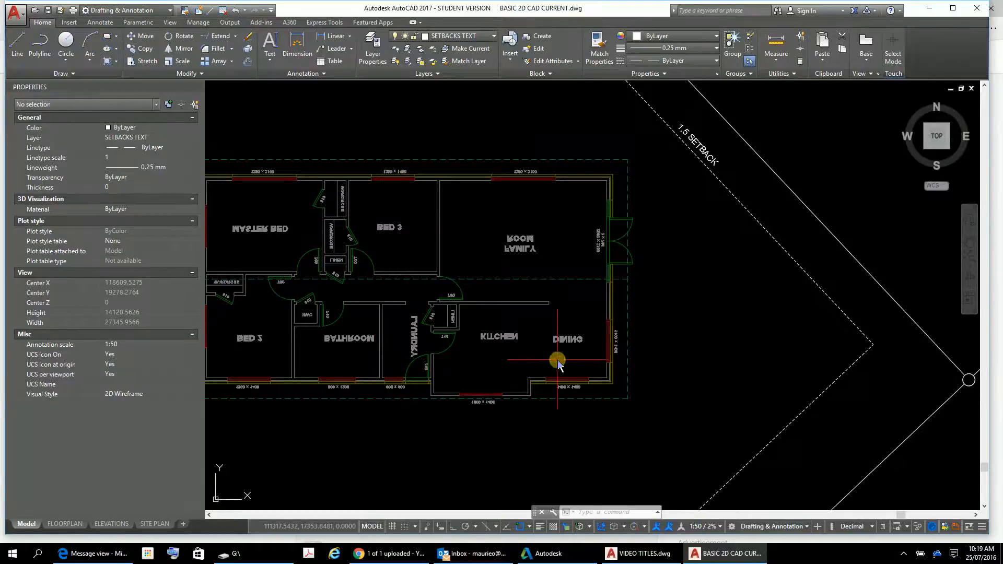
pyautogui.scroll(-2, 566, 358)
pyautogui.moveTo(566, 358); pyautogui.dragTo(631, 310, button='middle')
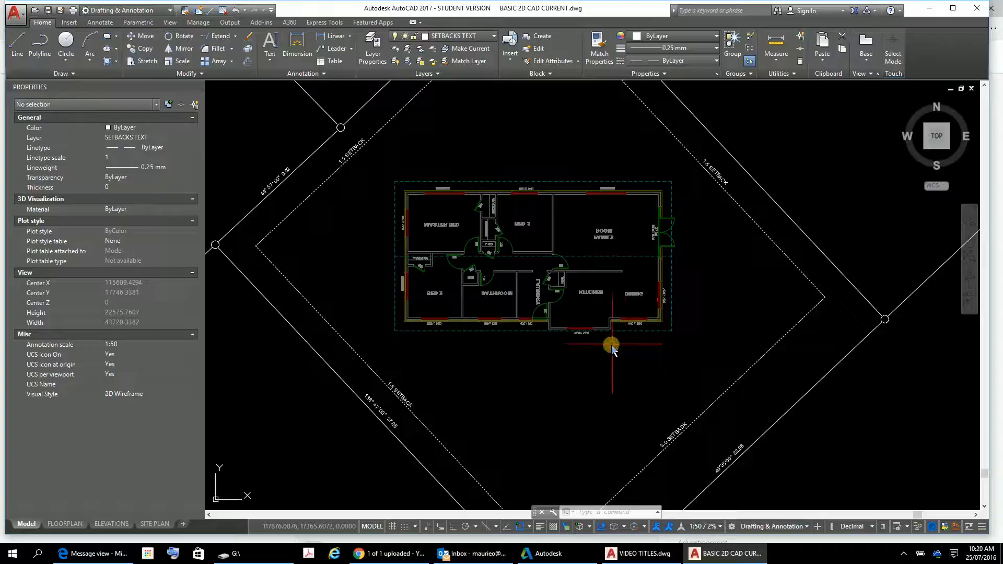
pyautogui.click(581, 335)
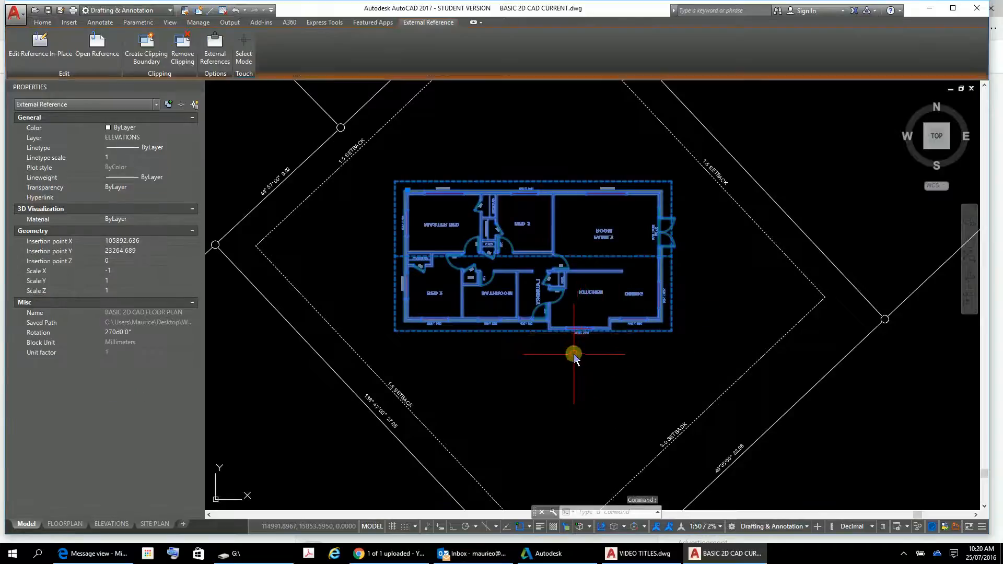
pyautogui.rightClick(620, 335)
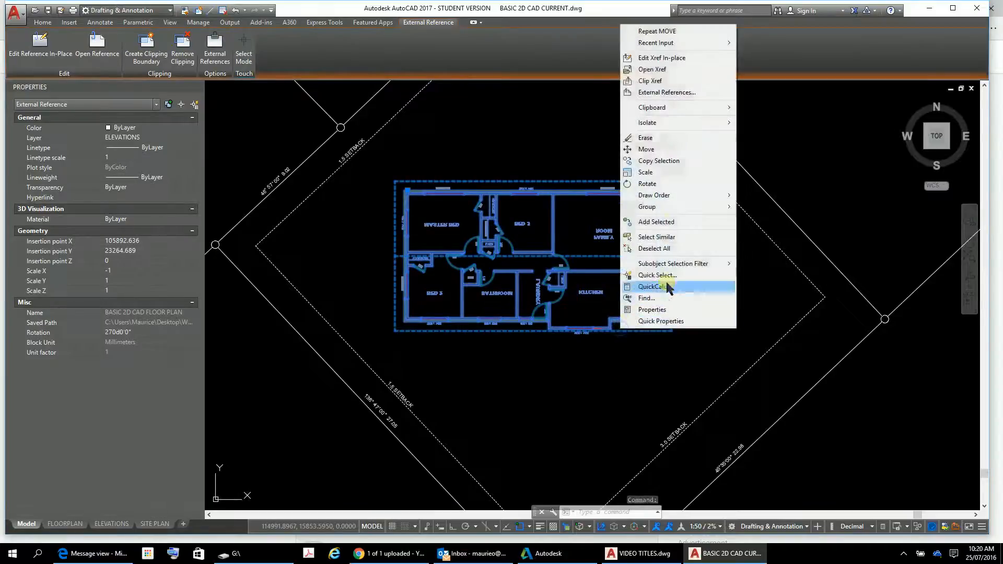
pyautogui.click(562, 141)
pyautogui.click(599, 276)
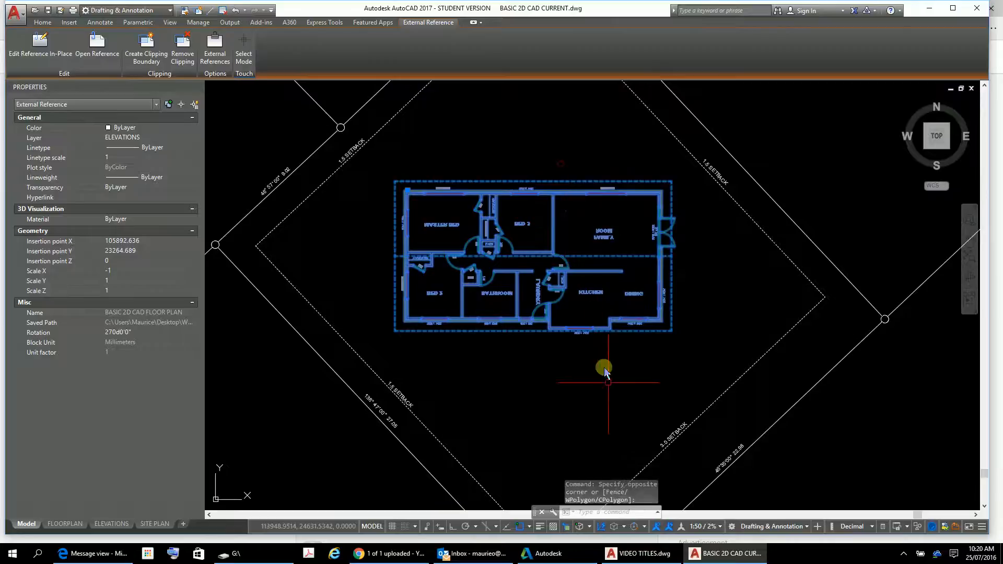
pyautogui.press('Escape')
pyautogui.press('Escape')
pyautogui.press('Escape')
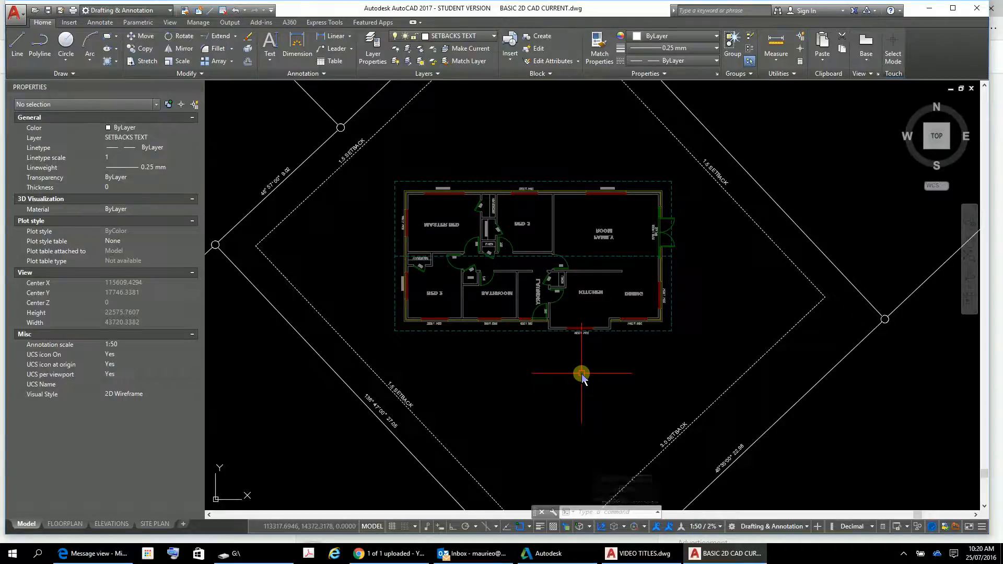
# Move the mirrored floor plan east and slightly north, toward the northeast setback line.
pyautogui.click(601, 331)
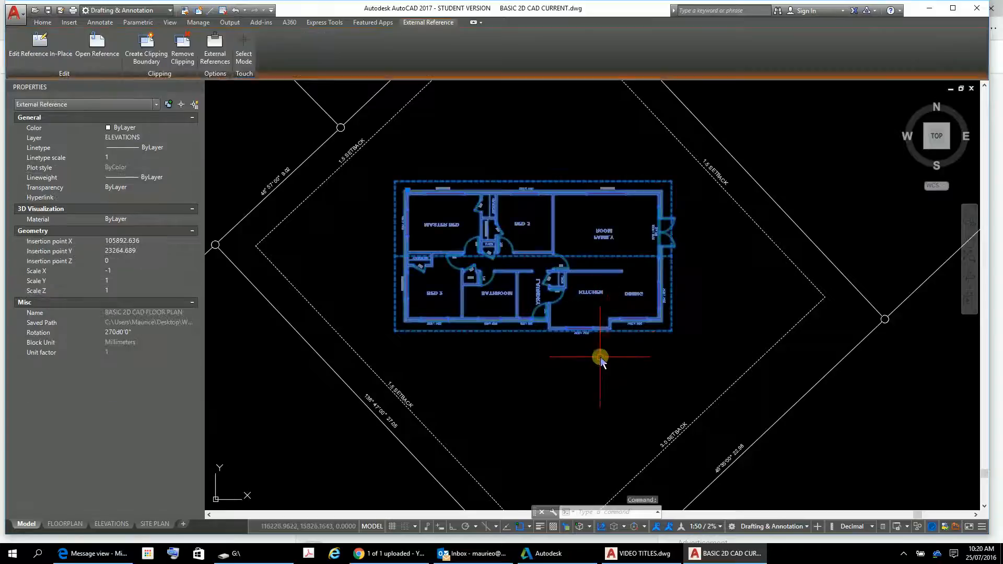
pyautogui.rightClick(608, 359)
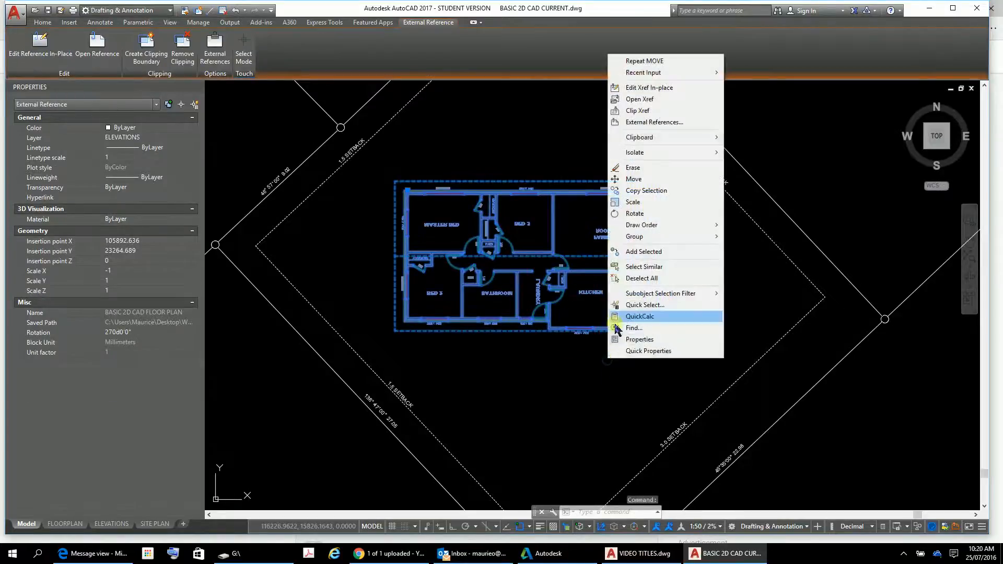
pyautogui.click(634, 179)
pyautogui.click(558, 287)
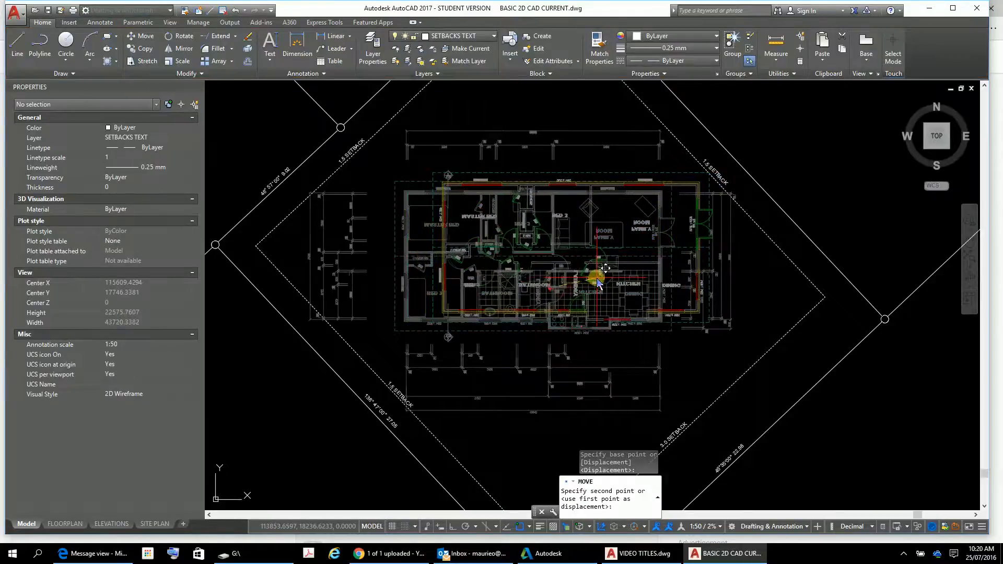
pyautogui.click(598, 282)
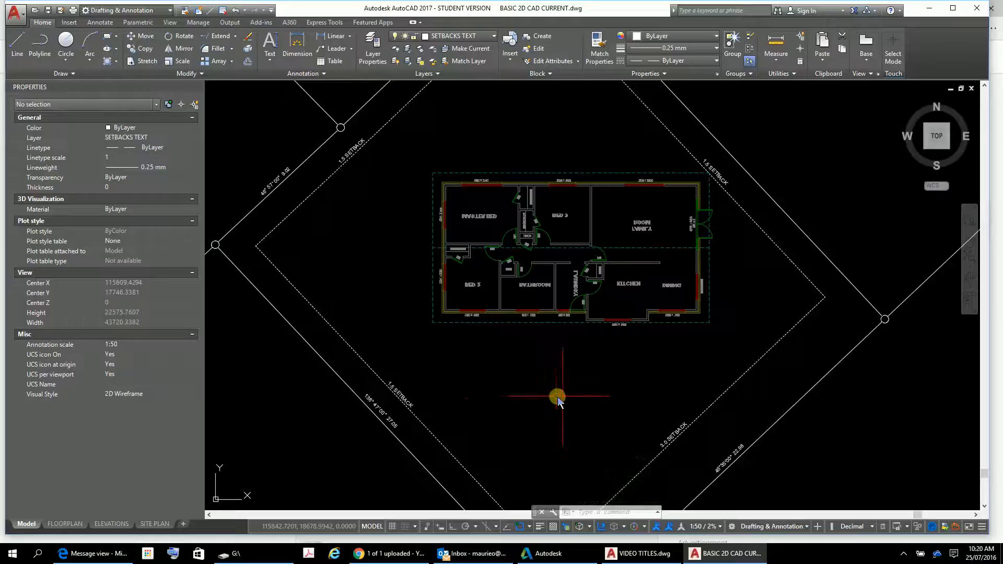
# Shift the mirrored floor plan a short distance southeast, toward the 3.0 setback line.
pyautogui.click(566, 324)
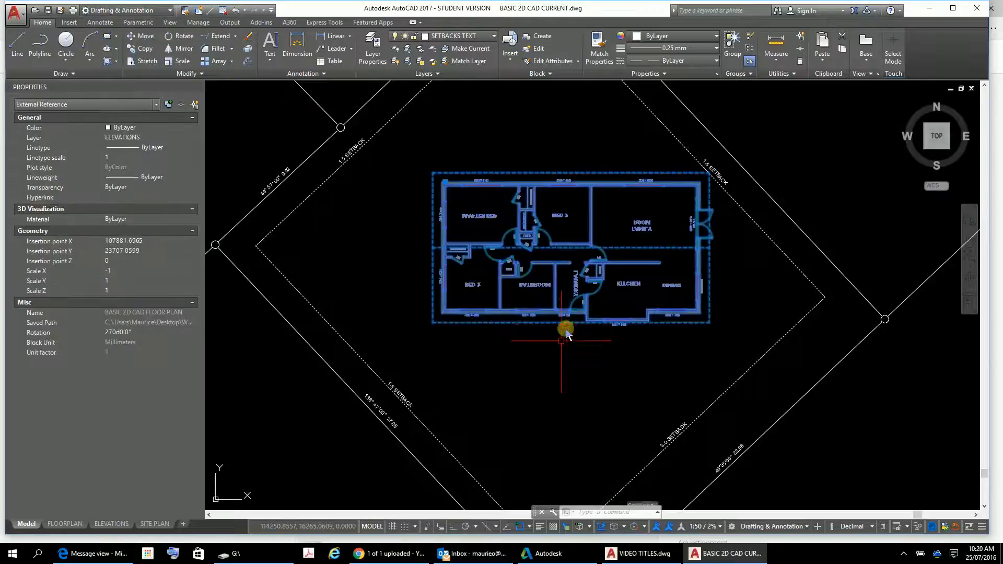
pyautogui.rightClick(544, 361)
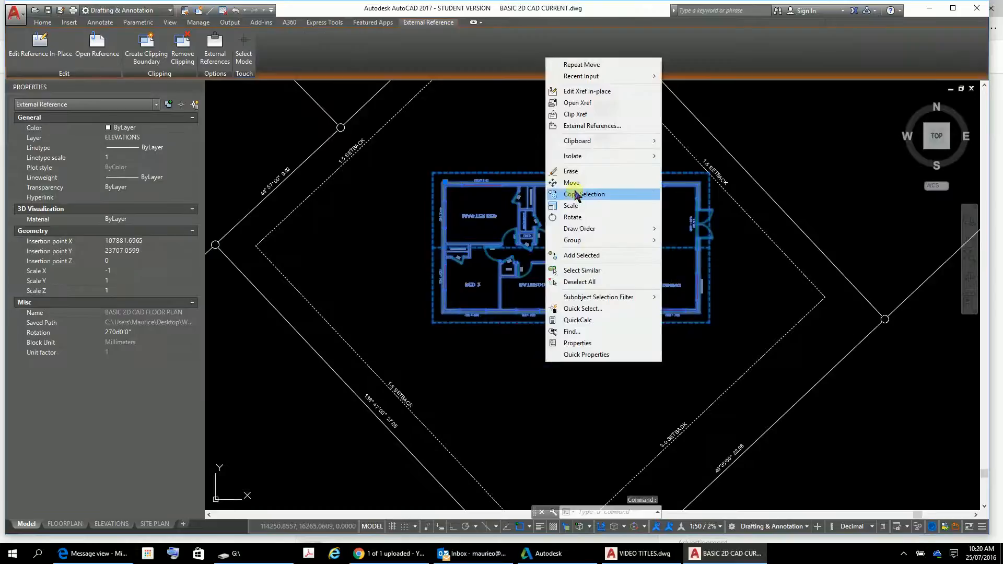
pyautogui.click(574, 183)
pyautogui.click(579, 272)
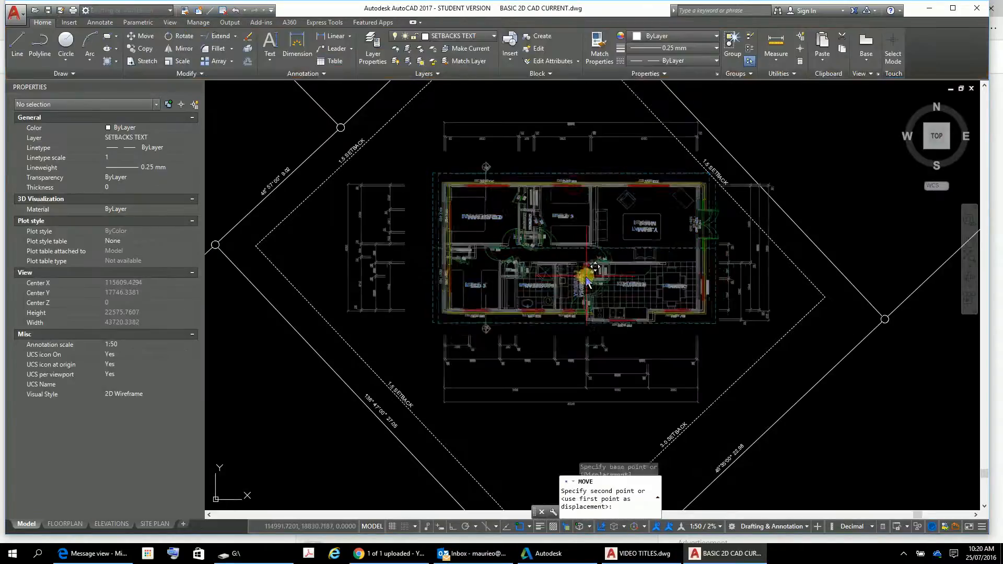
pyautogui.click(609, 302)
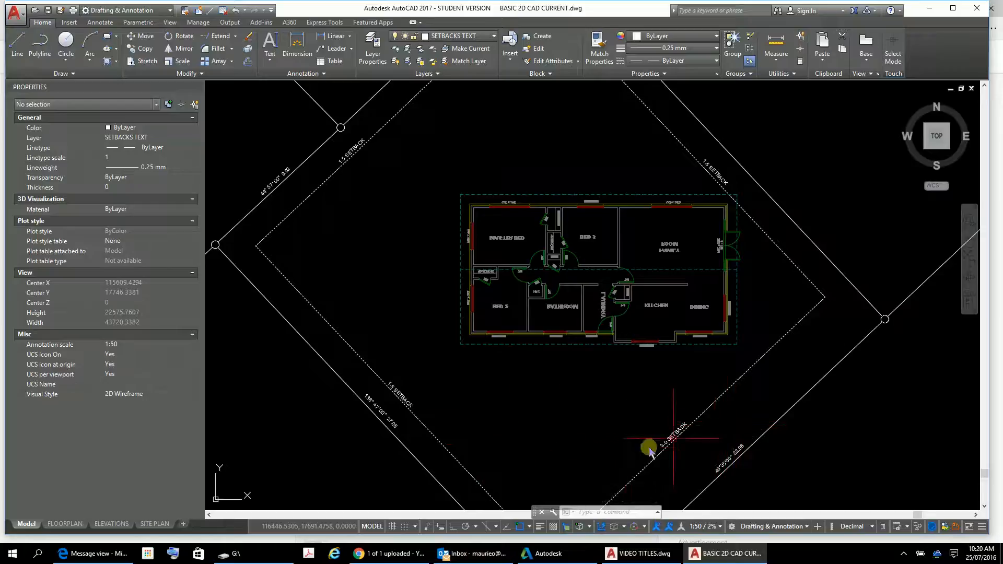
# Try to offset the southeast site boundary line inward by 4.2.
pyautogui.write('o')
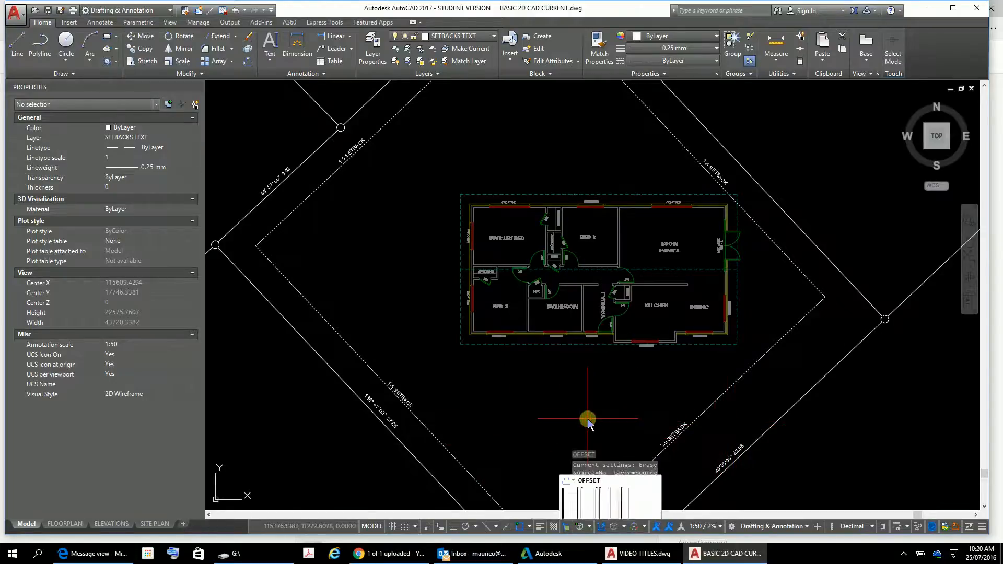
pyautogui.press('Return')
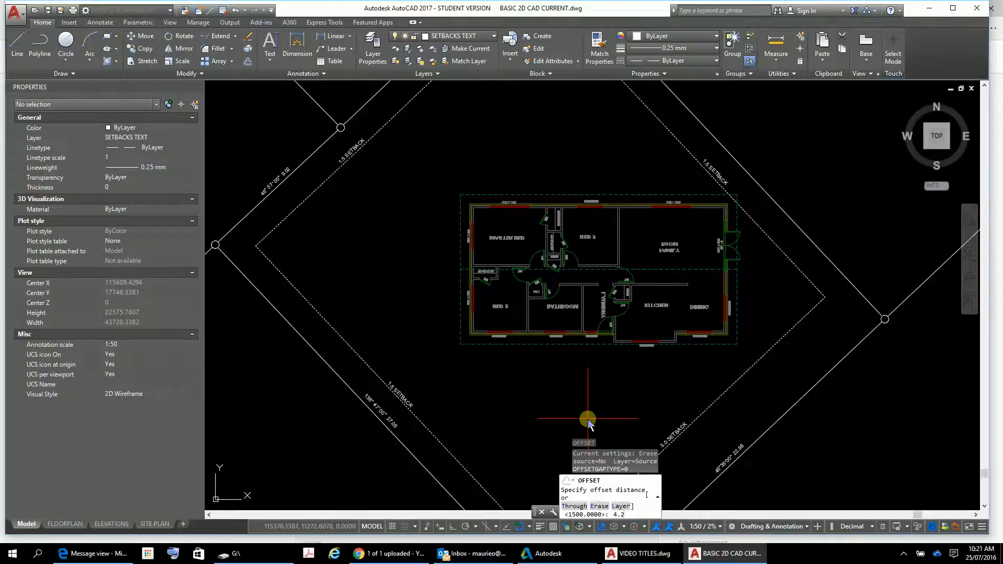
pyautogui.press('Return')
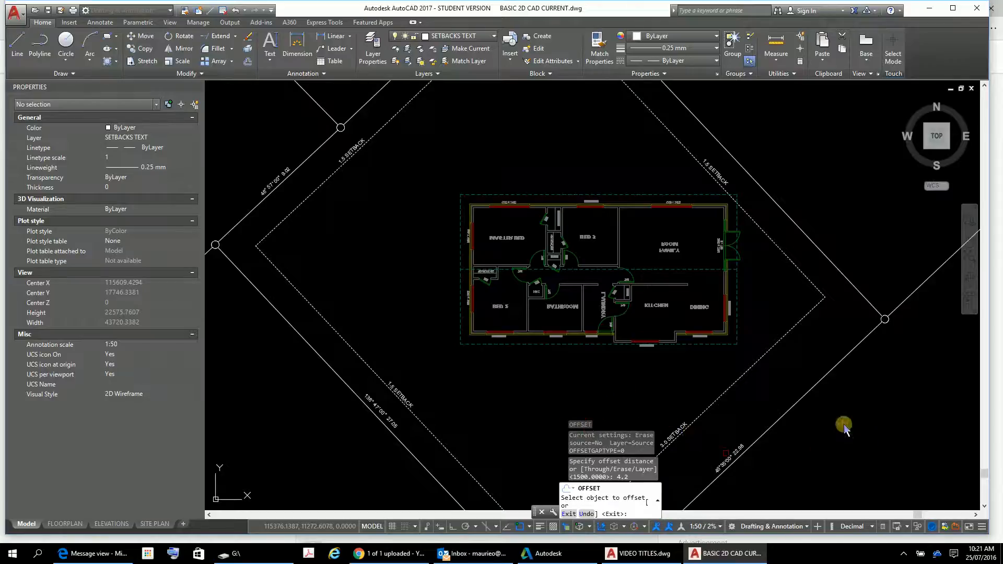
pyautogui.click(795, 407)
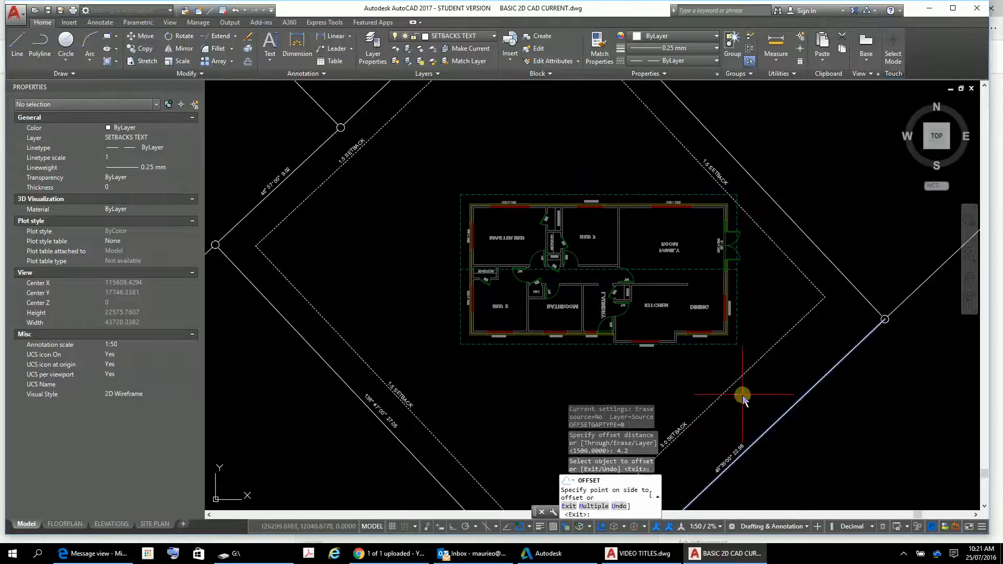
pyautogui.click(703, 388)
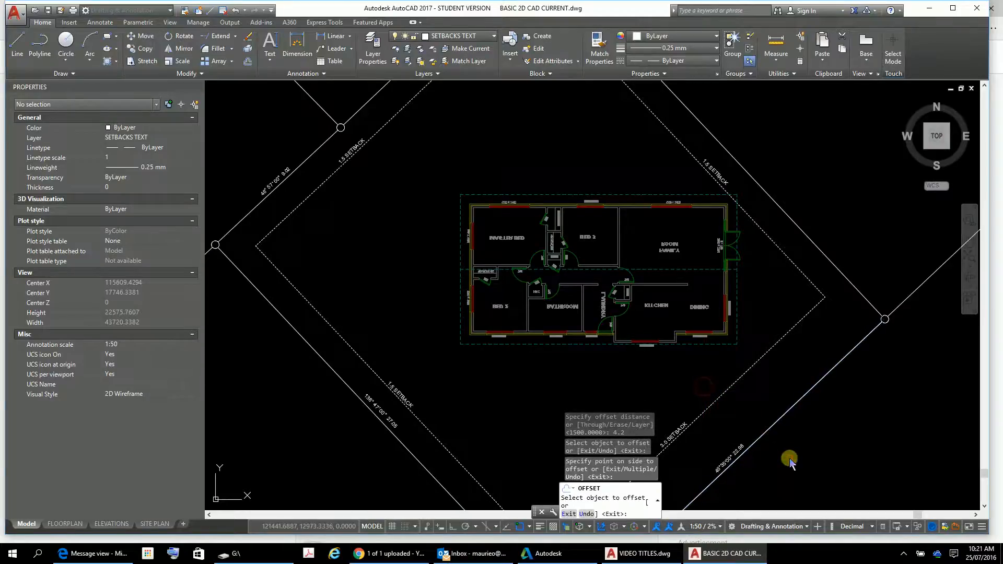
pyautogui.press('Escape')
pyautogui.press('Escape')
pyautogui.press('Escape')
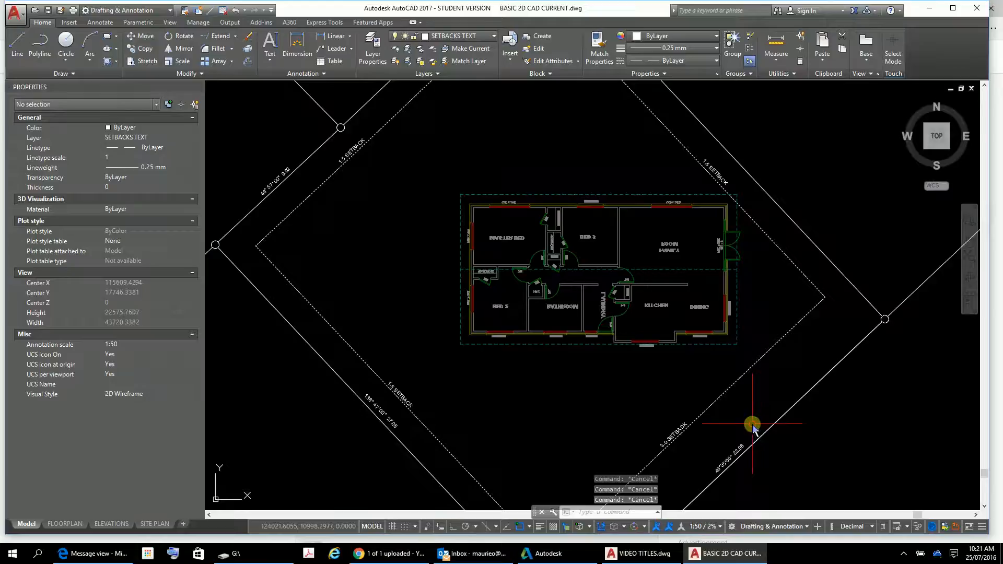
# Undo the last offset and the last two moves of the floor plan.
pyautogui.hotkey('ctrl', 'z')
pyautogui.hotkey('ctrl', 'z')
pyautogui.hotkey('ctrl', 'z')
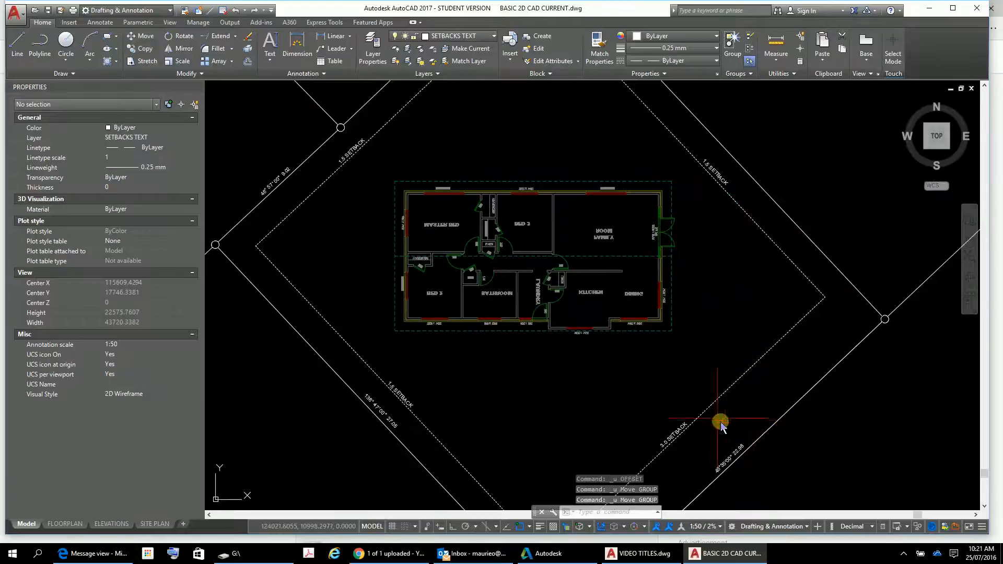
# Offset the southeast site boundary line 4200 inward, toward the floor plan.
pyautogui.write('o')
pyautogui.press('Return')
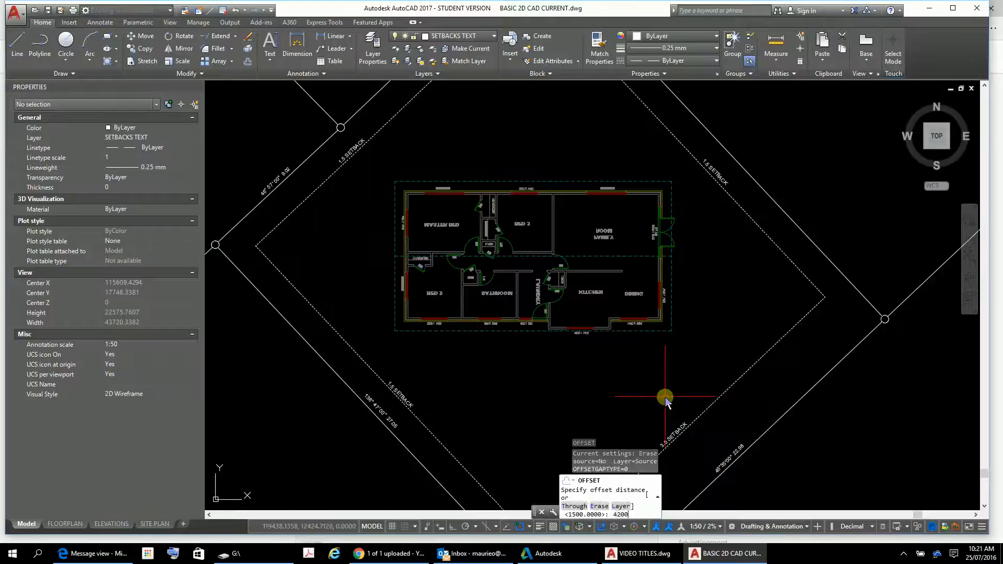
pyautogui.press('Return')
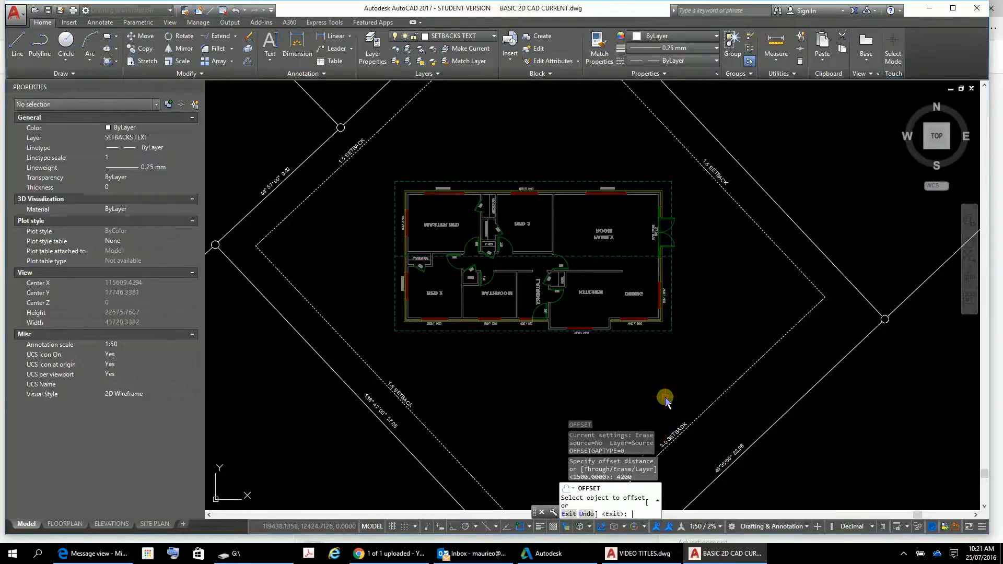
pyautogui.click(763, 433)
pyautogui.click(708, 399)
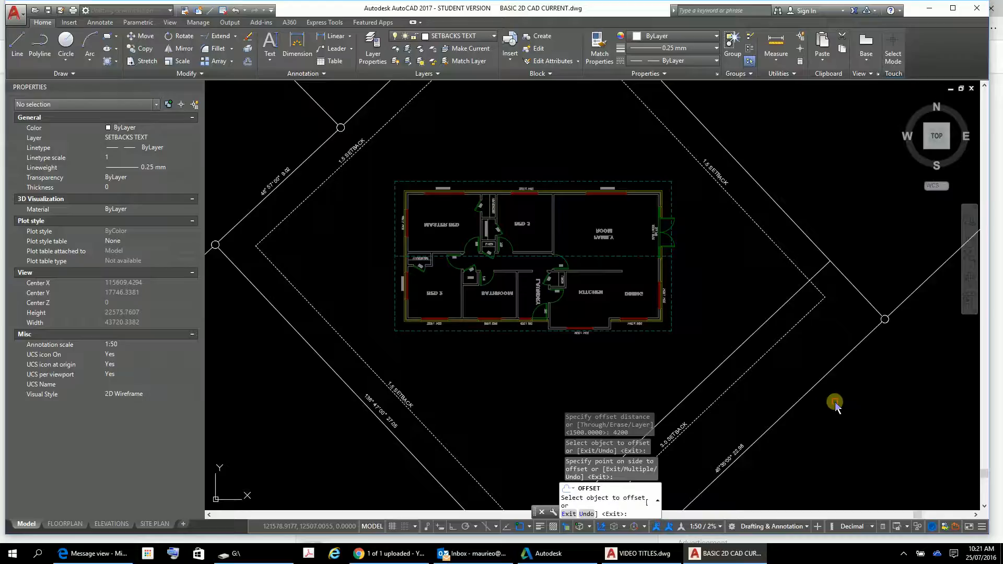
# Offset the northeast site boundary line inward by the same 4200 distance and end the offset command.
pyautogui.press('Return')
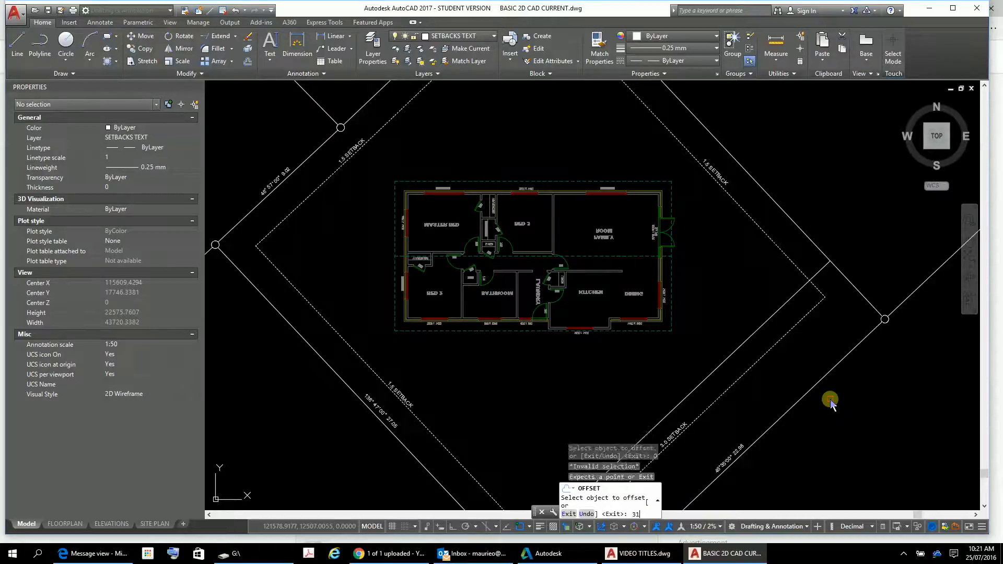
pyautogui.press('Return')
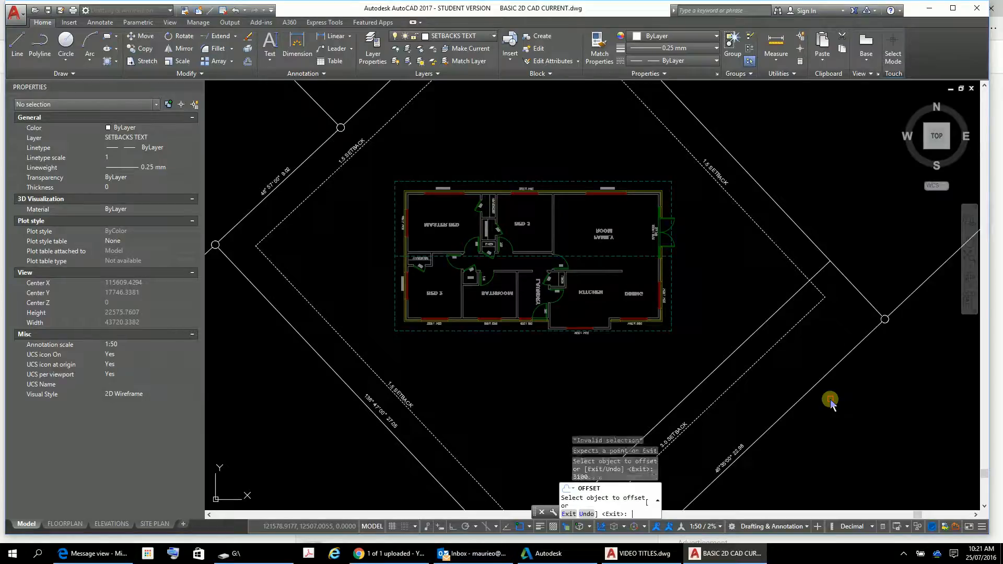
pyautogui.click(794, 225)
pyautogui.click(739, 262)
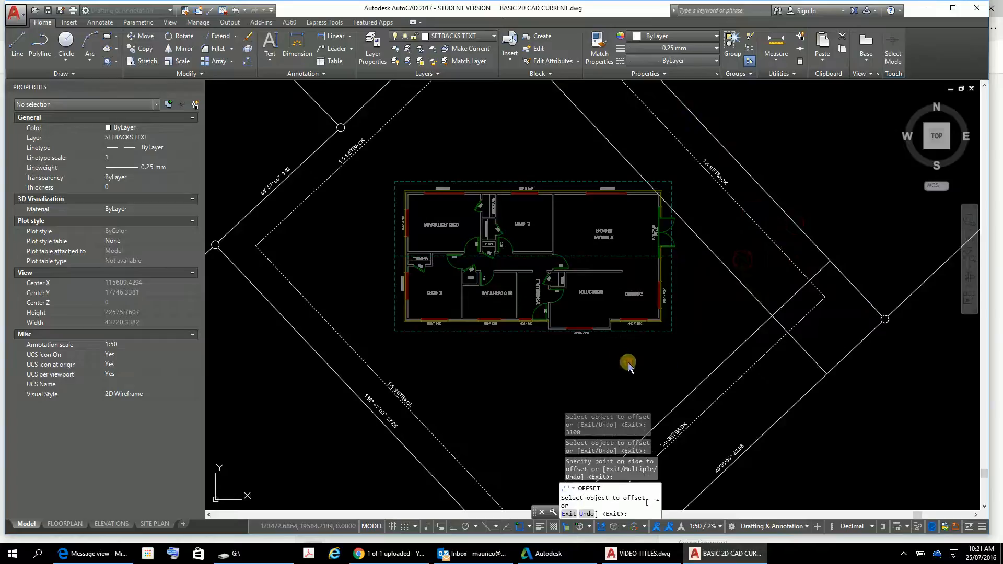
pyautogui.click(670, 329)
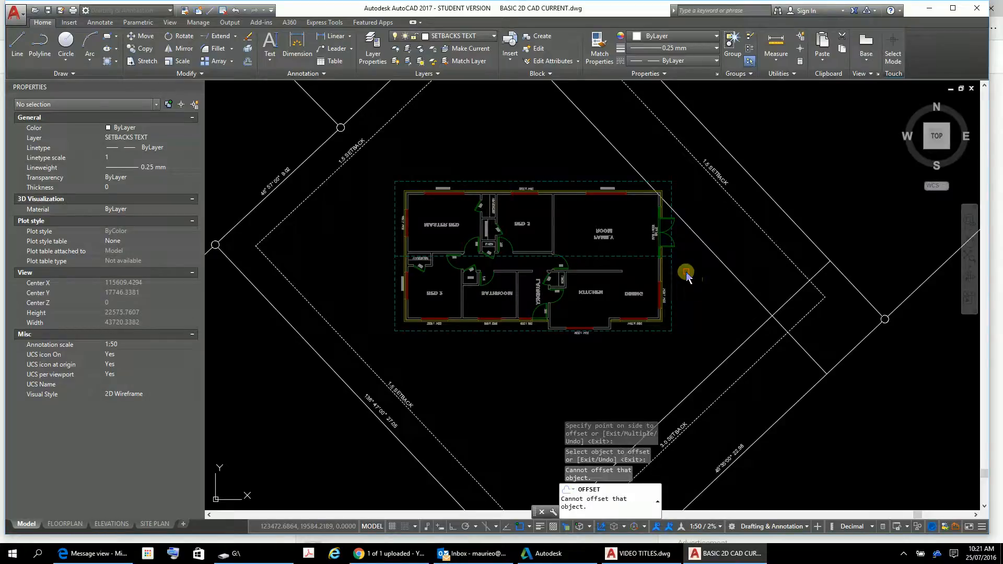
pyautogui.press('Escape')
pyautogui.press('Escape')
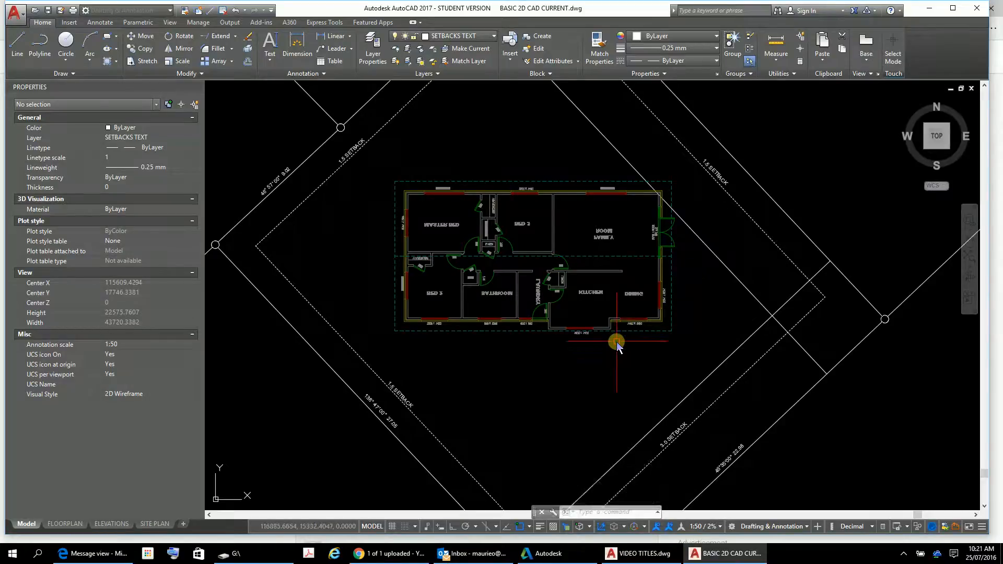
# Move the mirrored floor plan southeast, toward the corner where the two offset boundary lines cross.
pyautogui.click(657, 335)
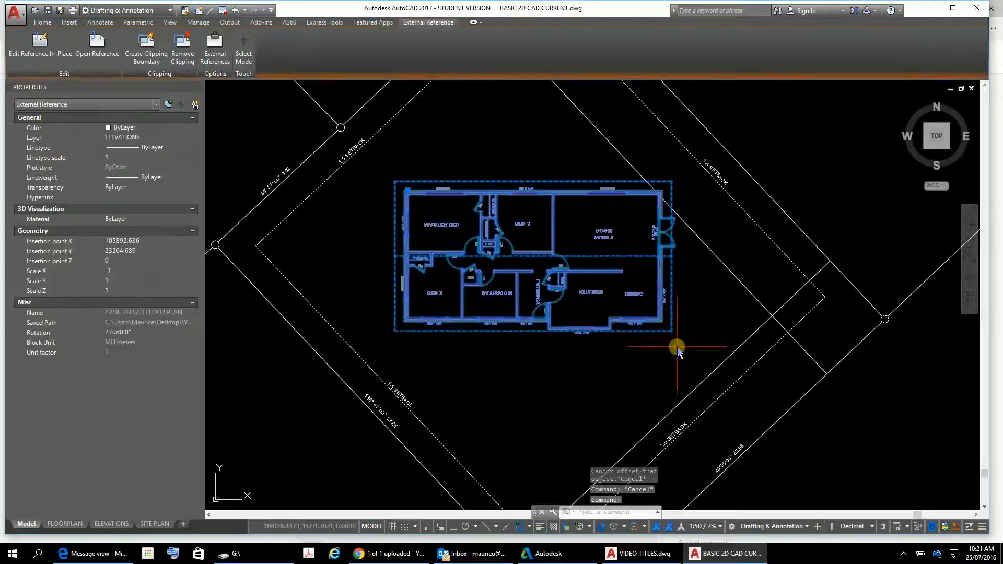
pyautogui.rightClick(669, 150)
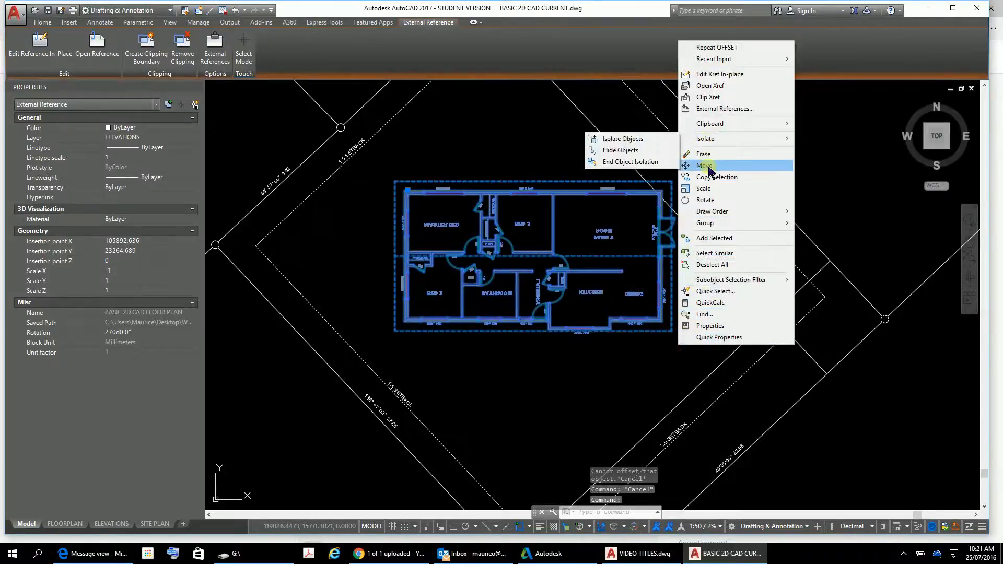
pyautogui.click(703, 165)
pyautogui.click(589, 310)
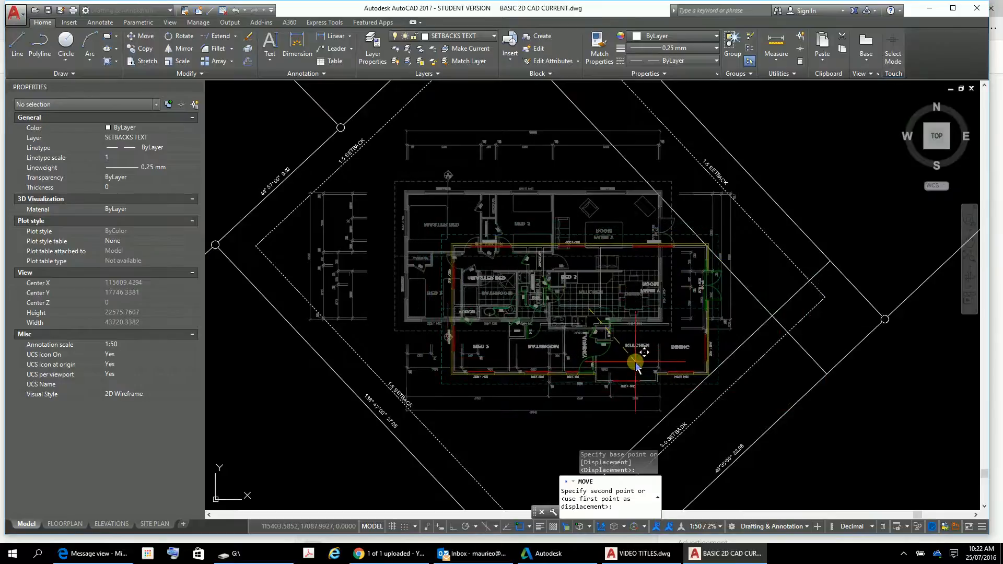
pyautogui.click(633, 364)
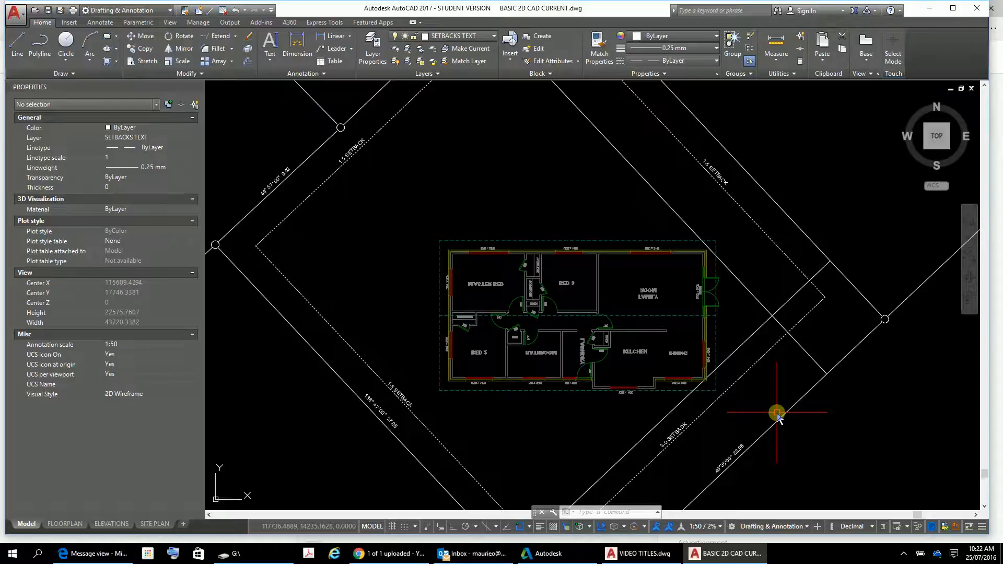
# Nudge the floor plan slightly northeast so its outline's southeast corner sits close to the southeast offset line.
pyautogui.click(644, 389)
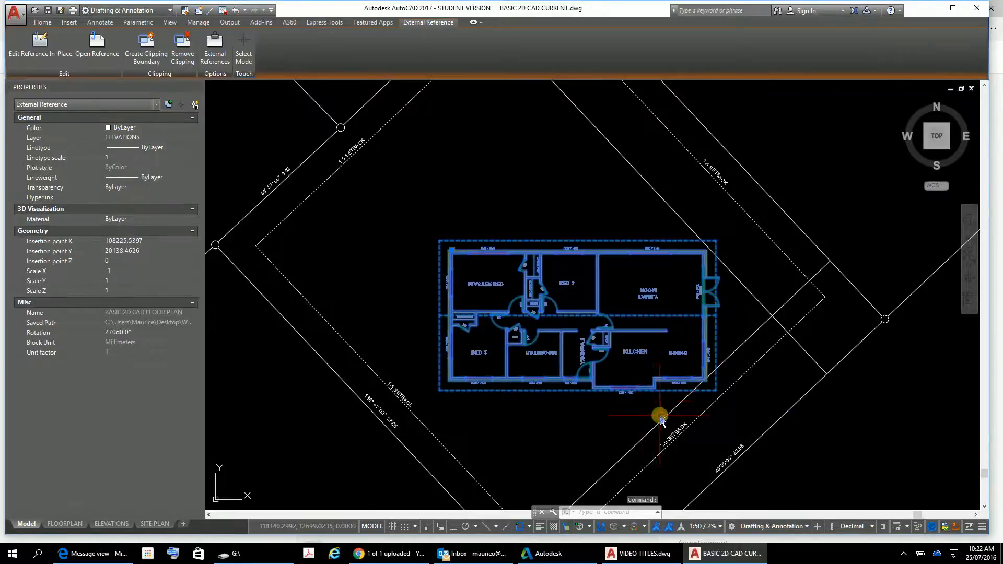
pyautogui.rightClick(662, 387)
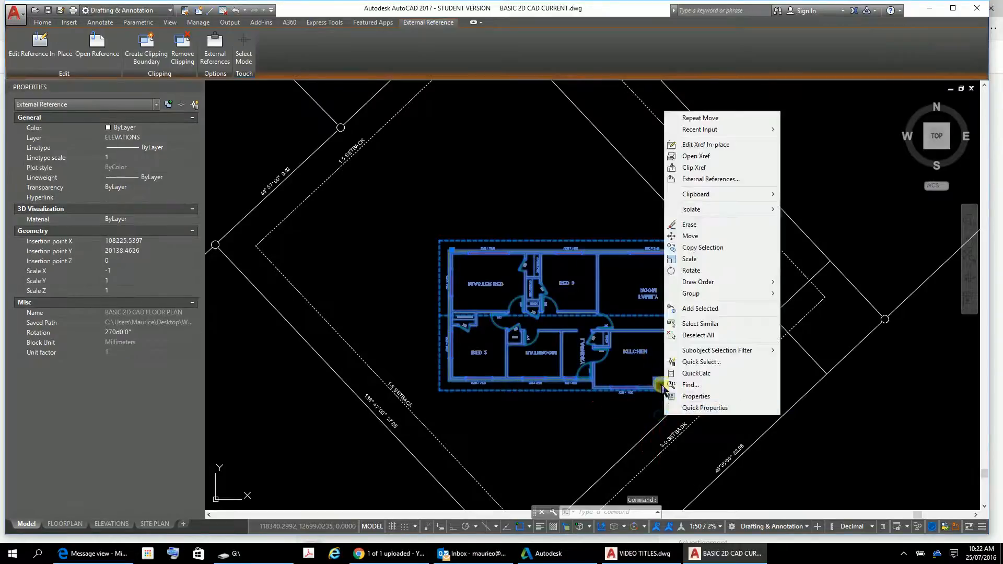
pyautogui.click(692, 238)
pyautogui.click(672, 352)
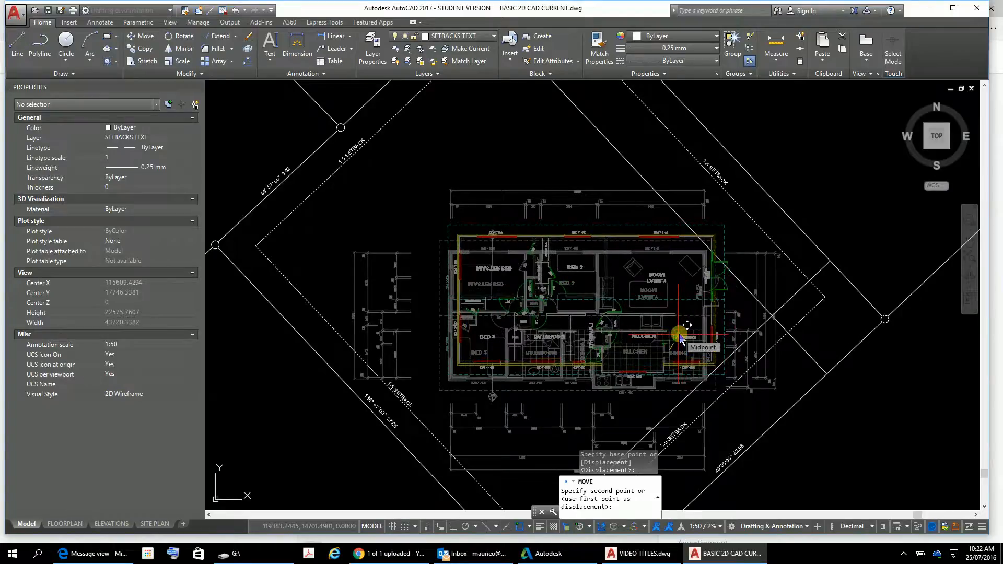
pyautogui.click(679, 335)
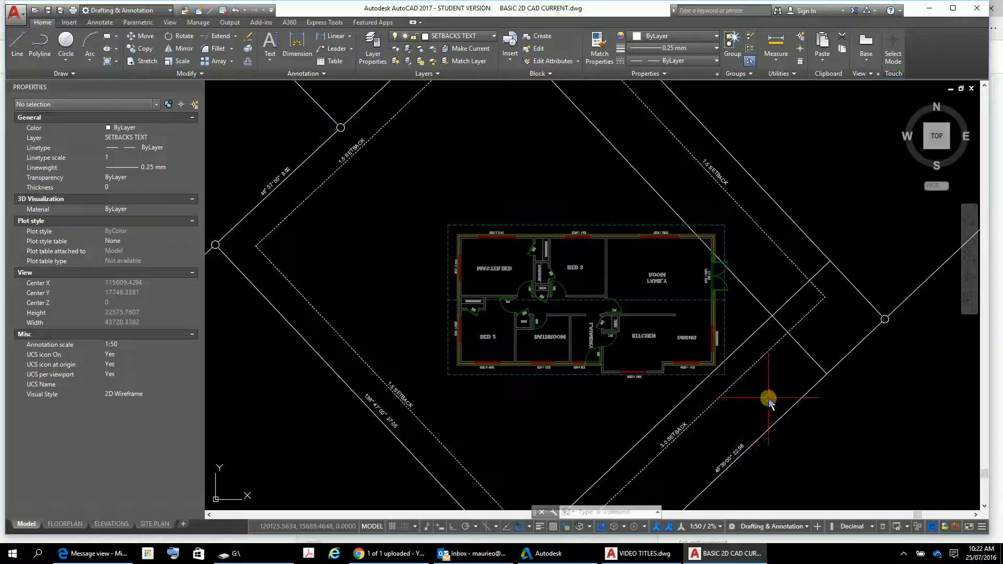
# Offset the southeast site boundary line 8600 inward, across the floor plan.
pyautogui.write('o')
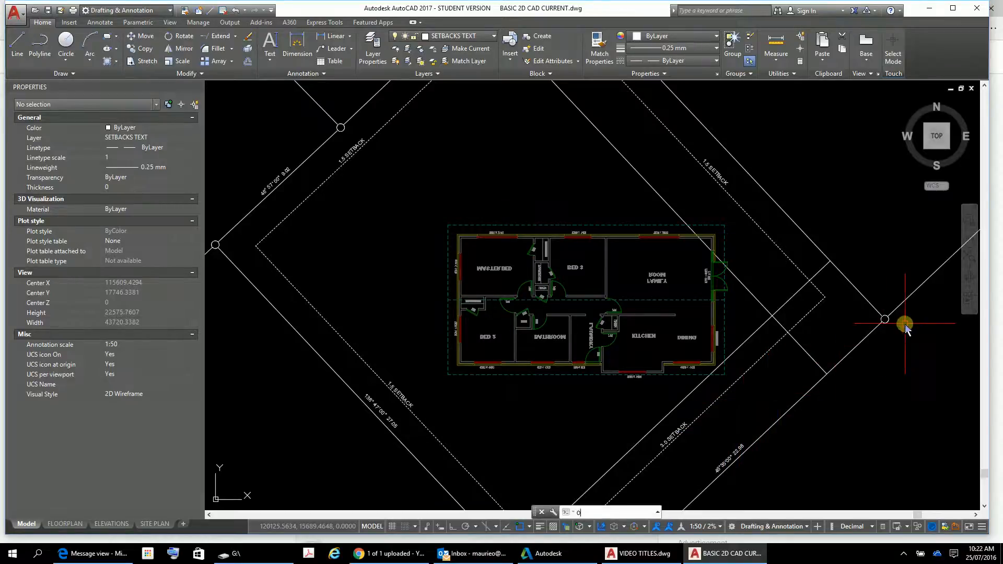
pyautogui.press('Return')
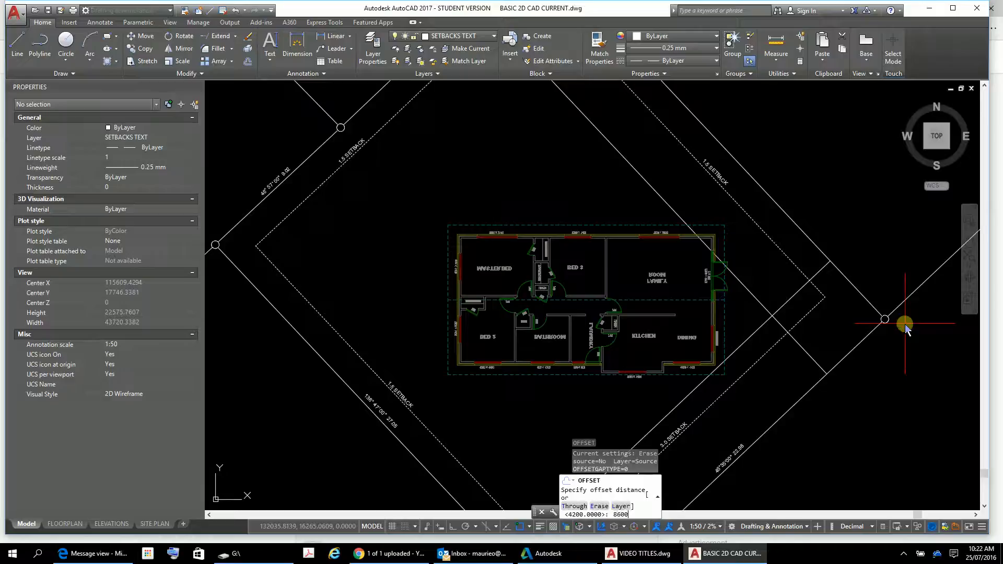
pyautogui.press('Return')
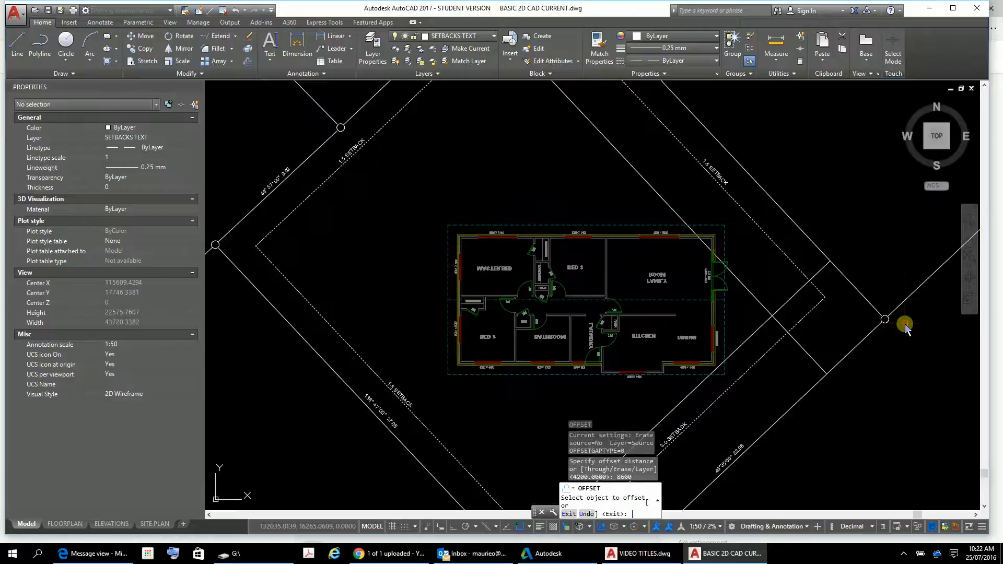
pyautogui.click(805, 398)
pyautogui.click(781, 389)
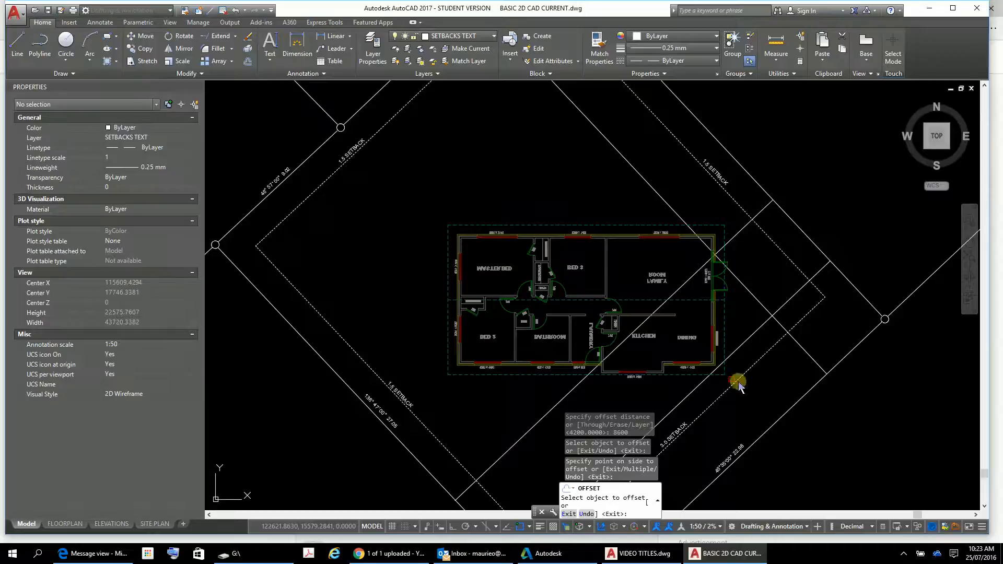
# End the offset and move the mirrored floor plan straight south so its northeast wall corner sits where the two inner offset lines cross.
pyautogui.click(702, 374)
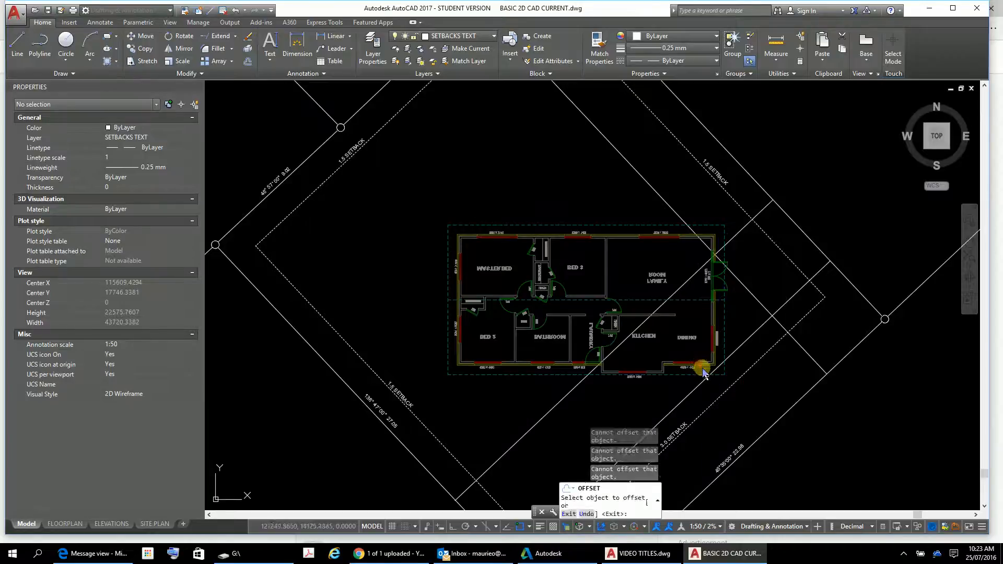
pyautogui.press('Escape')
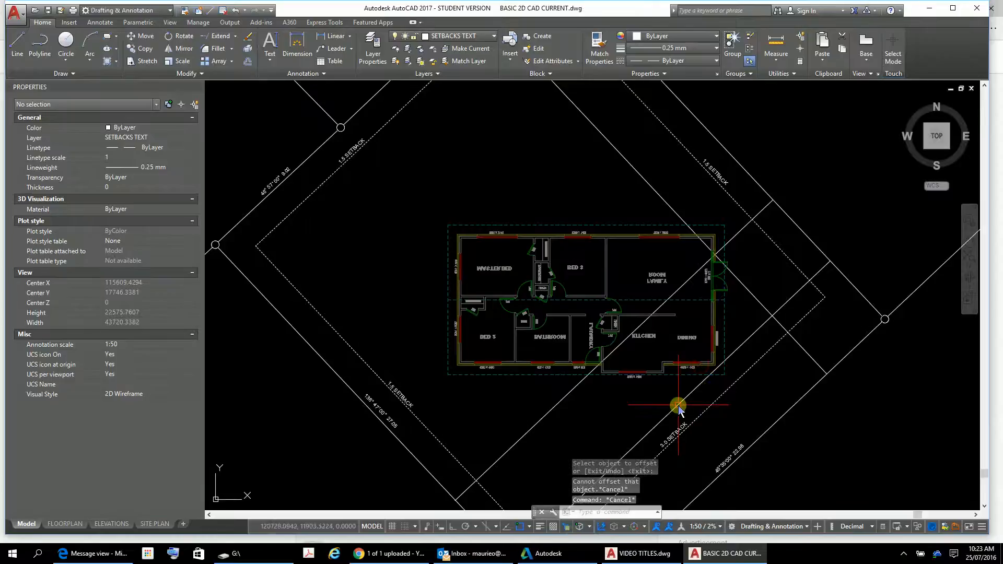
pyautogui.click(655, 374)
pyautogui.rightClick(666, 372)
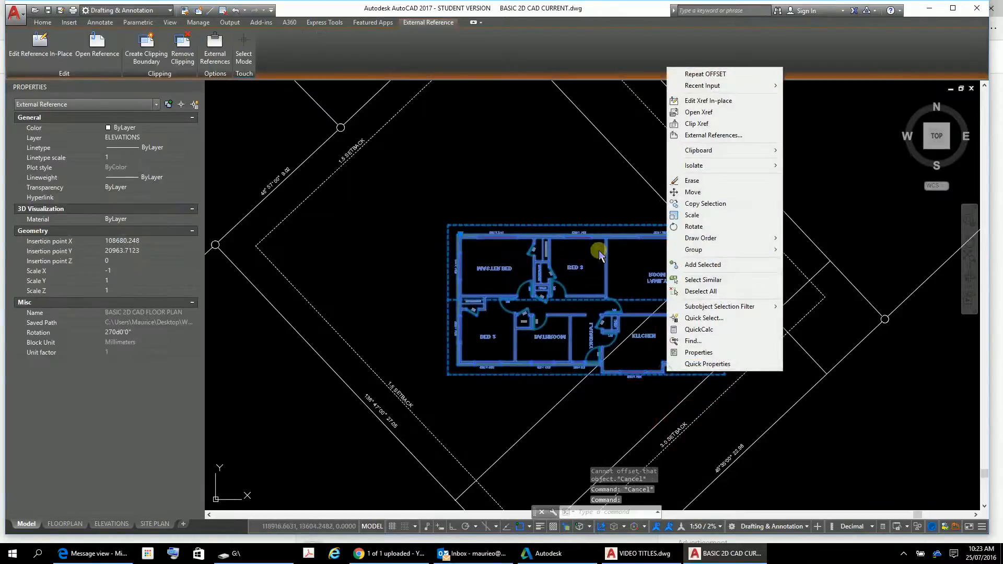
pyautogui.click(692, 192)
pyautogui.click(707, 340)
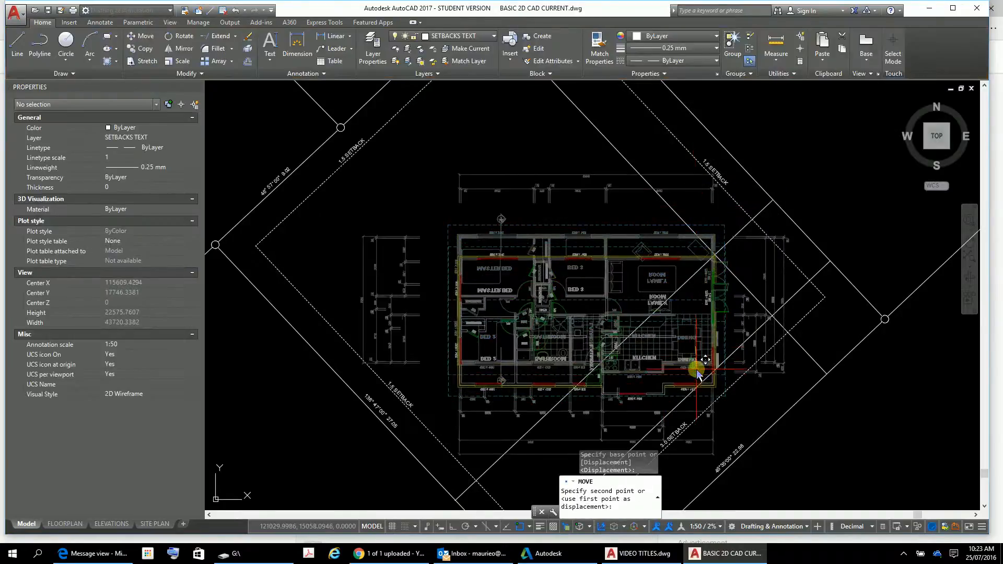
pyautogui.click(698, 372)
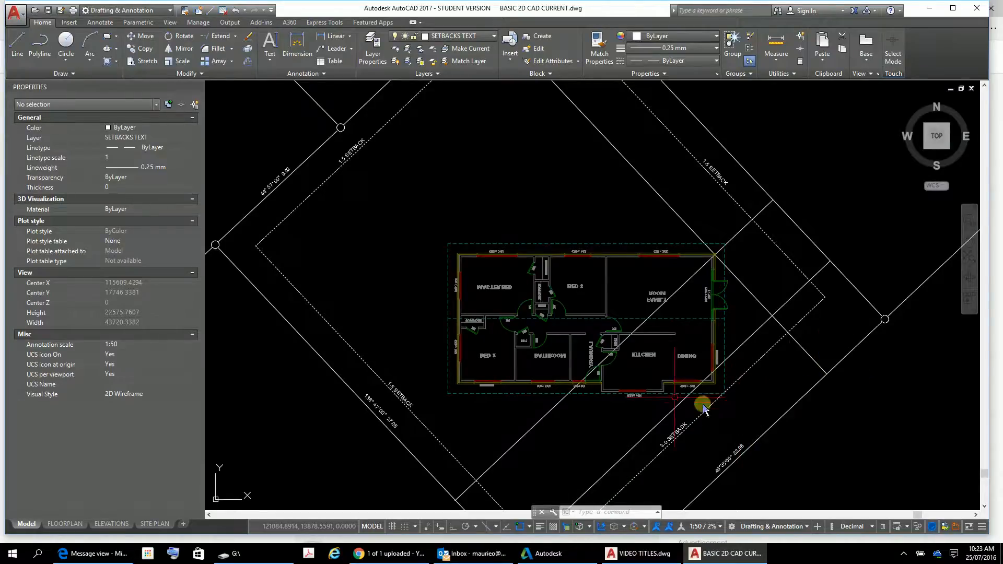
# Rotate the floor plan about 19 degrees clockwise around its northeast wall corner at the crossing of the offset lines.
pyautogui.click(596, 396)
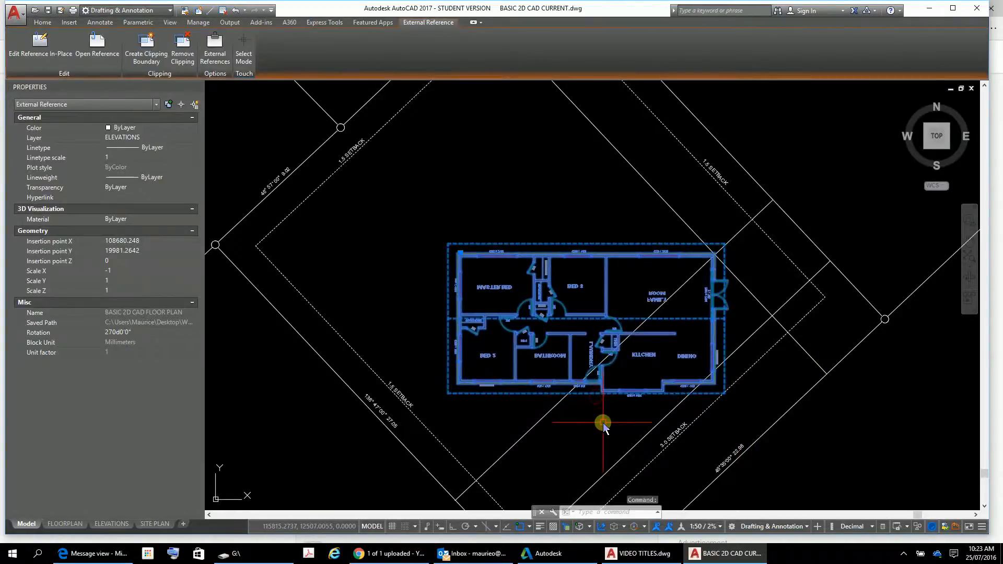
pyautogui.rightClick(604, 425)
pyautogui.click(642, 278)
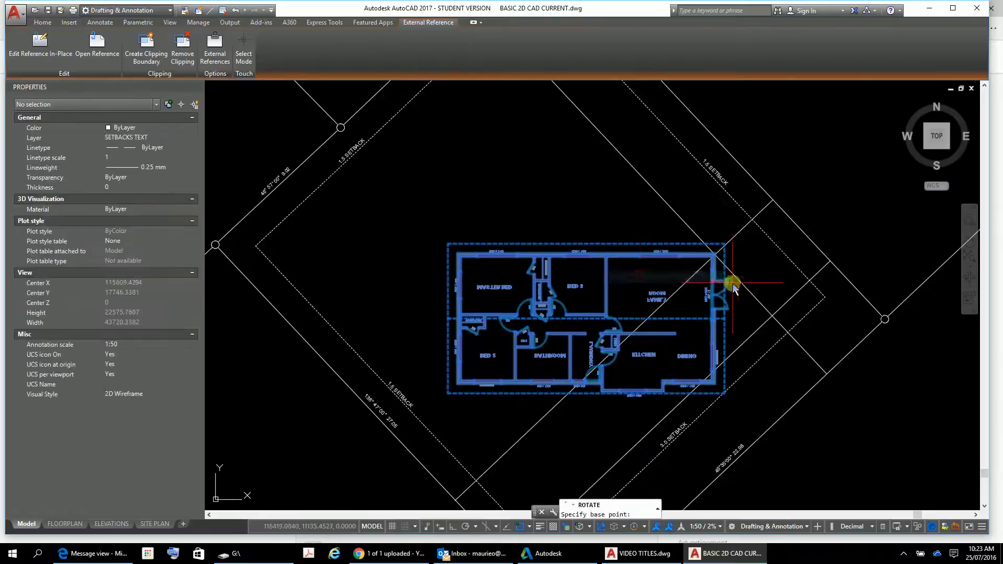
pyautogui.click(715, 254)
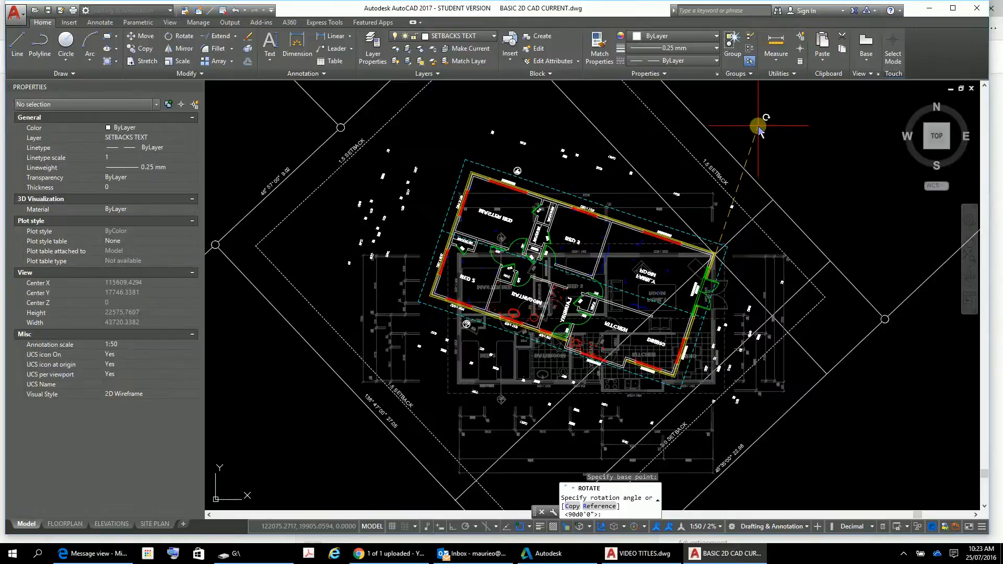
pyautogui.click(758, 127)
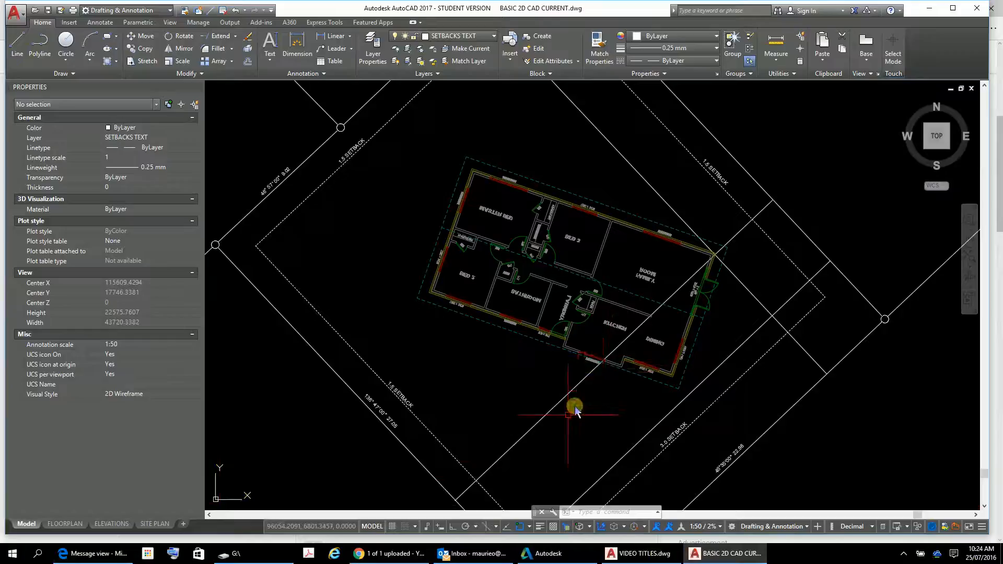
pyautogui.press('Escape')
pyautogui.press('Escape')
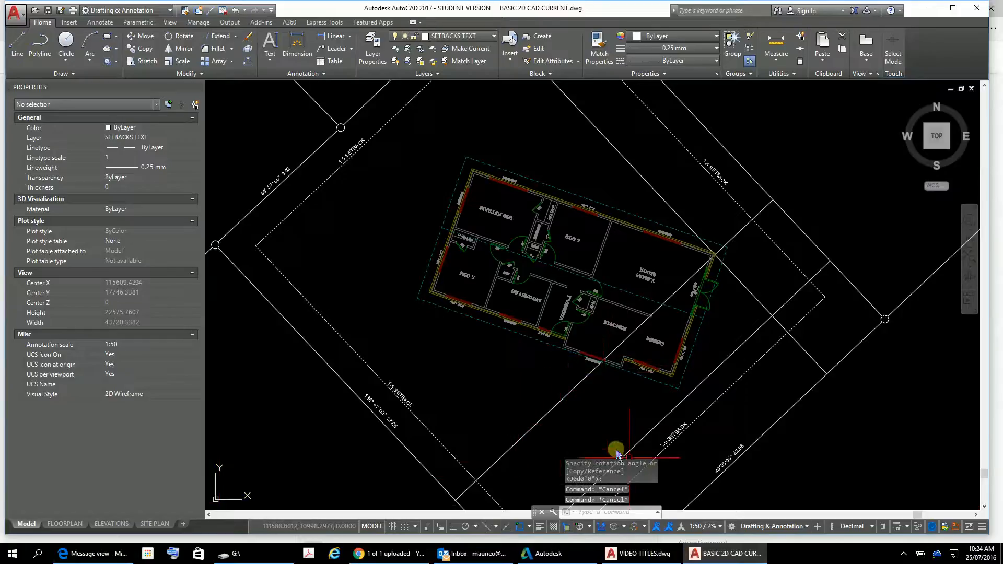
# Delete the three construction lines offset from the site boundaries, keeping the boundaries and dashed setback lines.
pyautogui.click(546, 414)
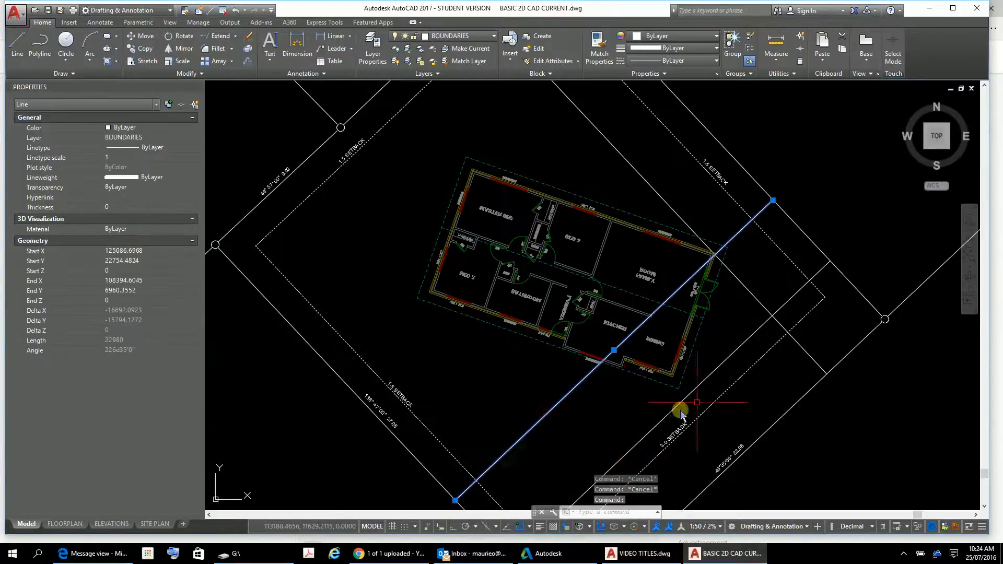
pyautogui.click(759, 302)
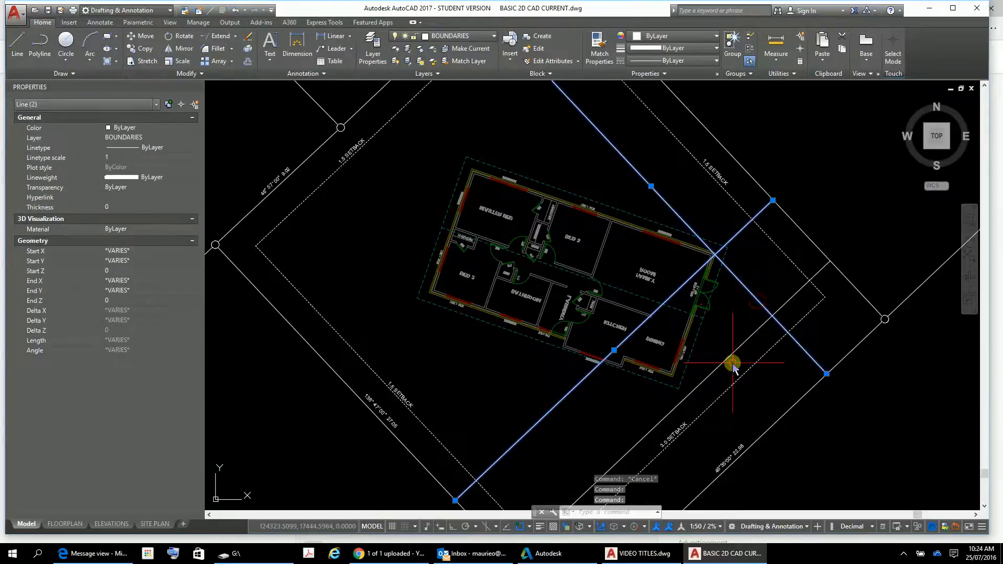
pyautogui.press('Delete')
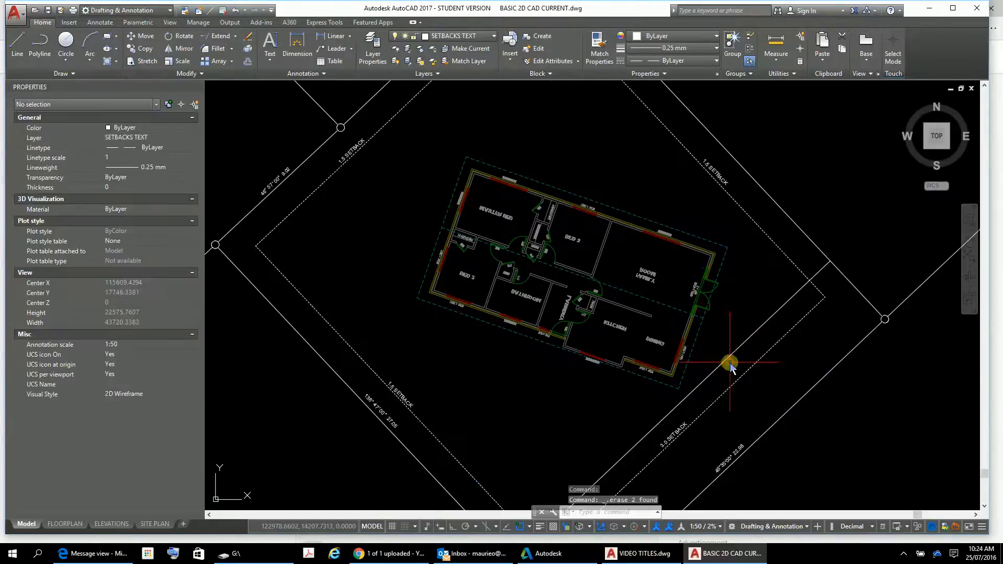
pyautogui.click(728, 359)
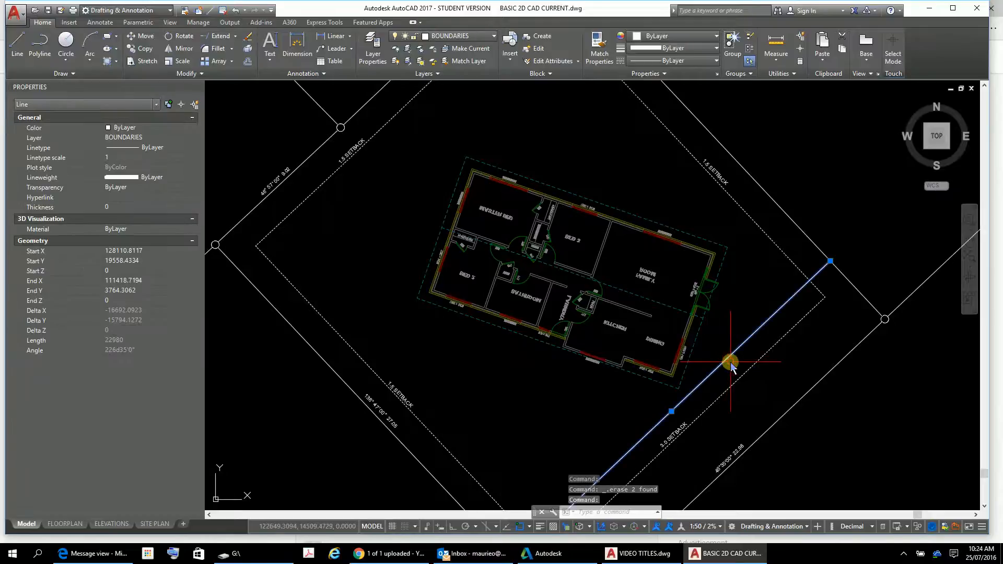
pyautogui.press('Delete')
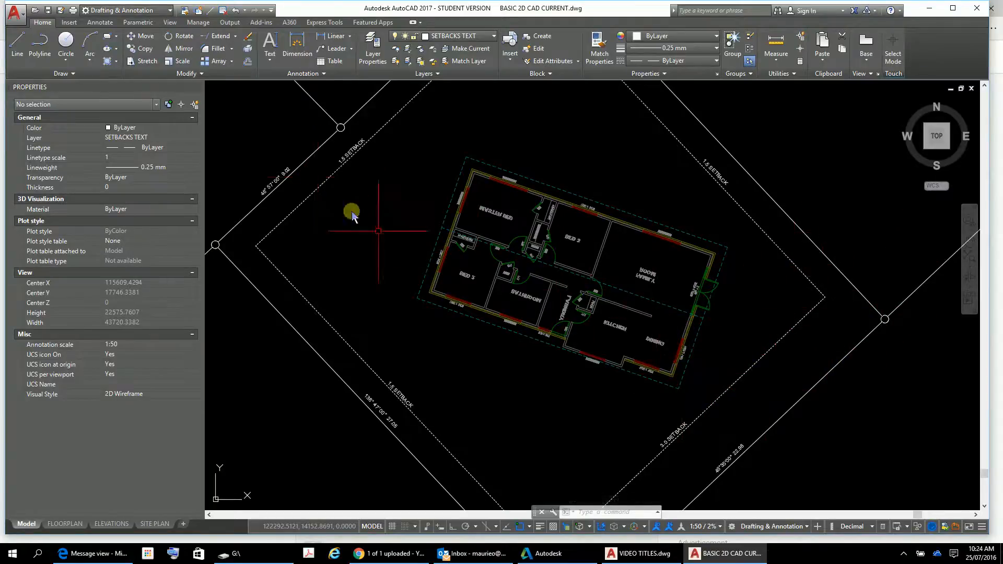
pyautogui.scroll(8, 465, 287)
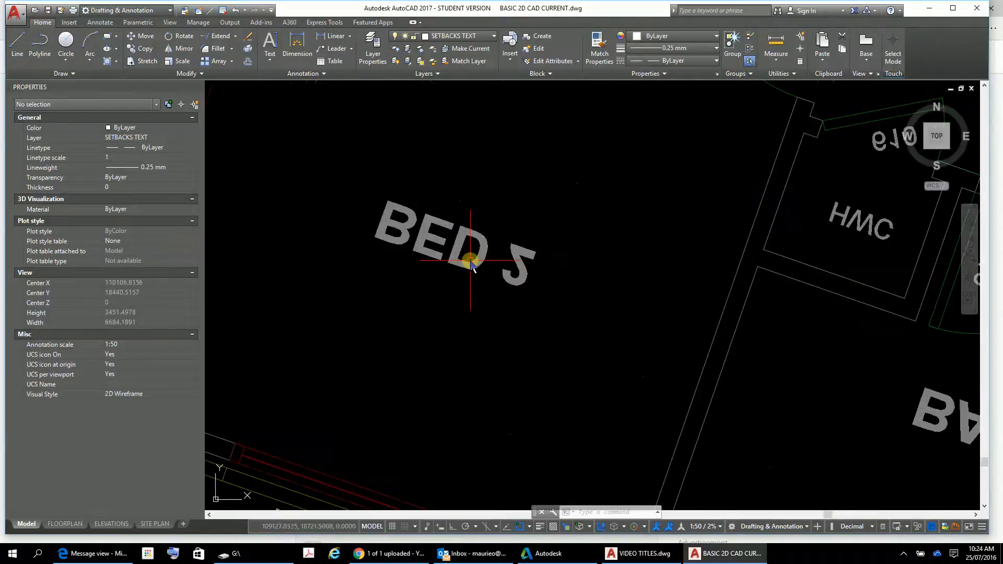
pyautogui.scroll(-4, 470, 261)
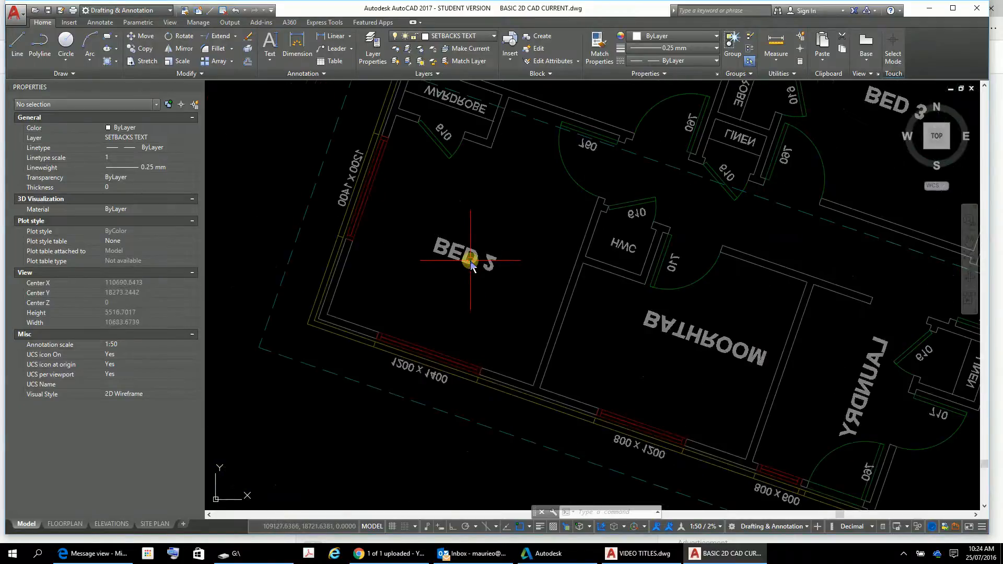
pyautogui.click(439, 384)
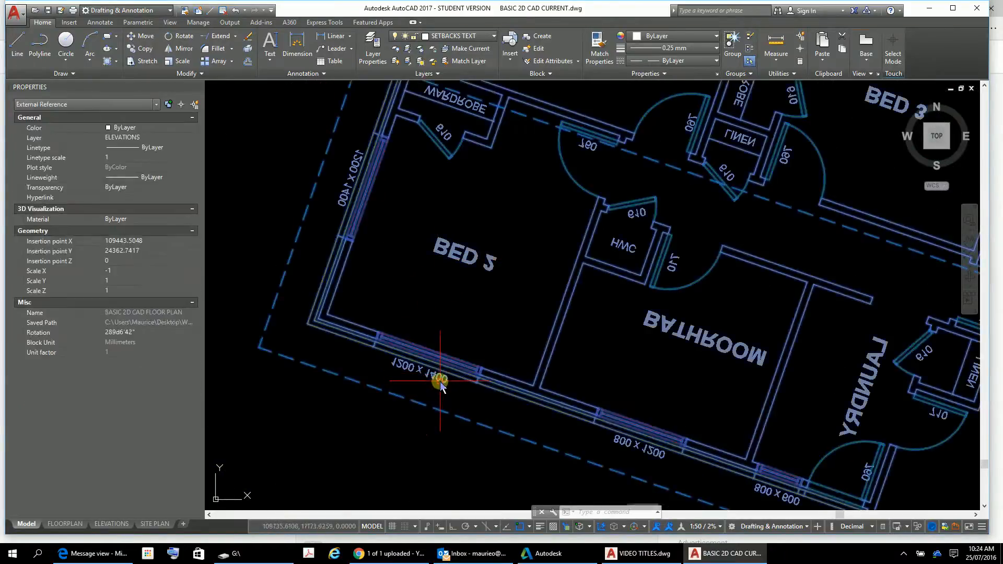
pyautogui.press('Escape')
pyautogui.press('Escape')
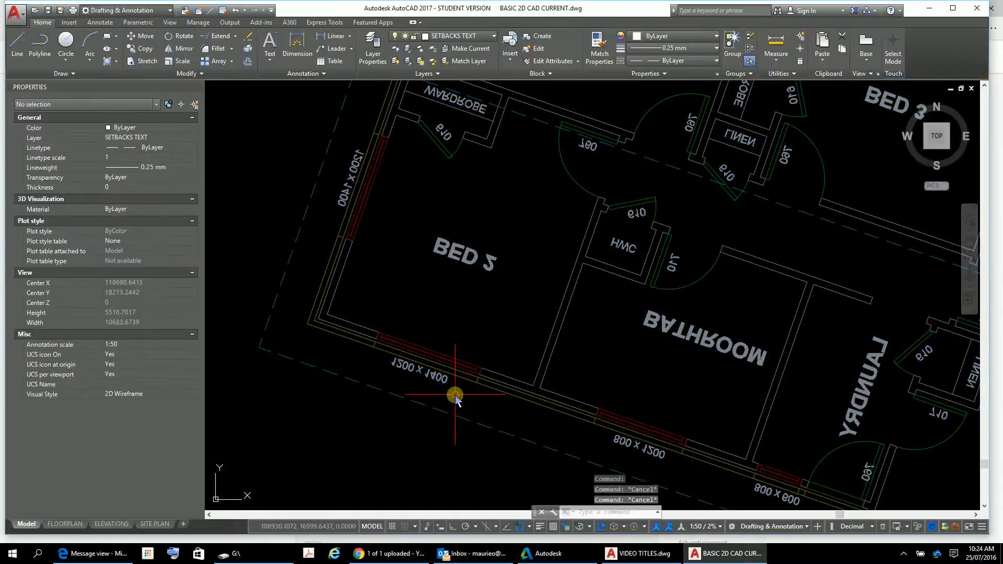
pyautogui.doubleClick(351, 173)
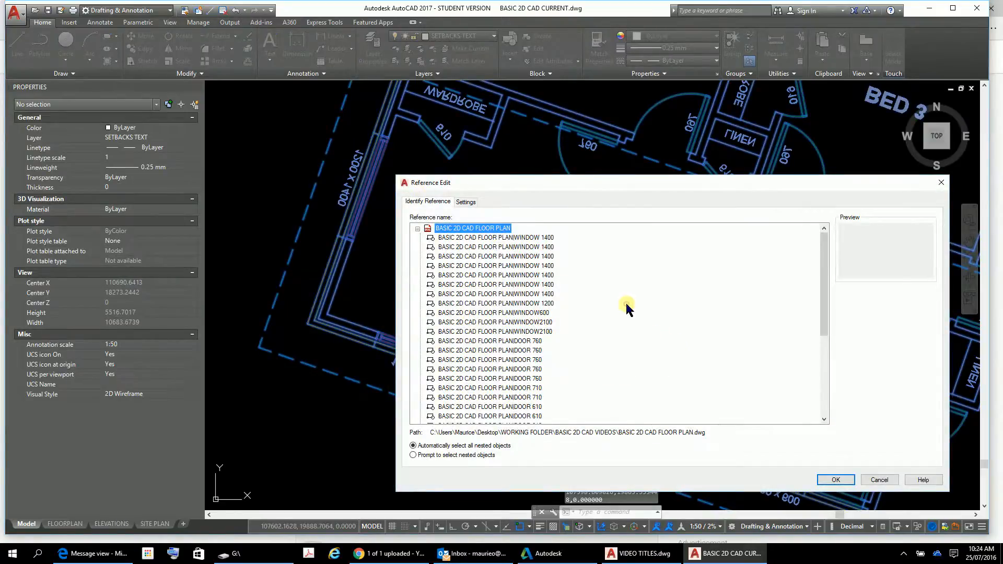
pyautogui.press('Escape')
pyautogui.press('Escape')
pyautogui.press('Escape')
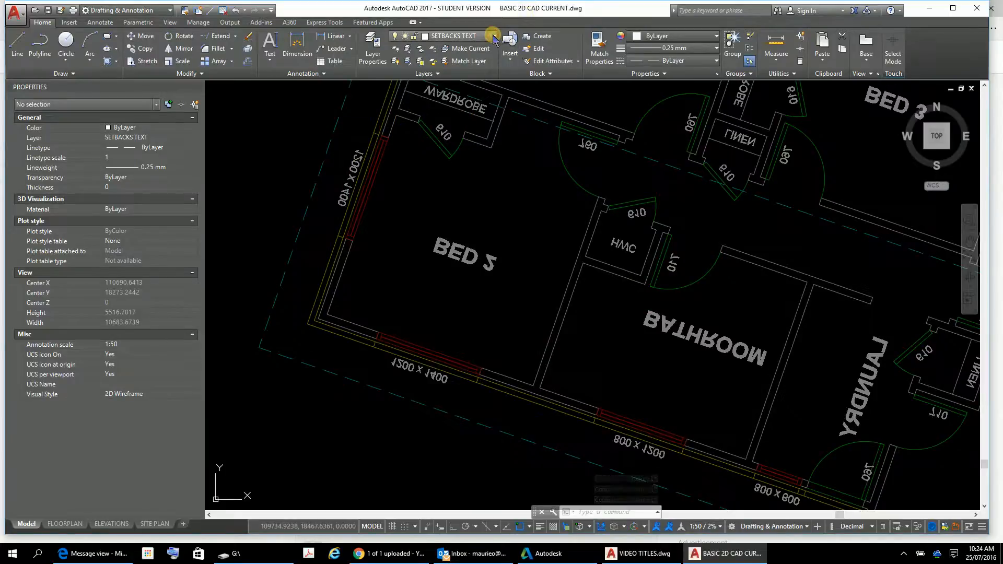
# Turn off the layer BASIC 2D CAD FLOOR PLAN|FLOOR PLAN TEXT to hide the mirrored room names.
pyautogui.click(494, 36)
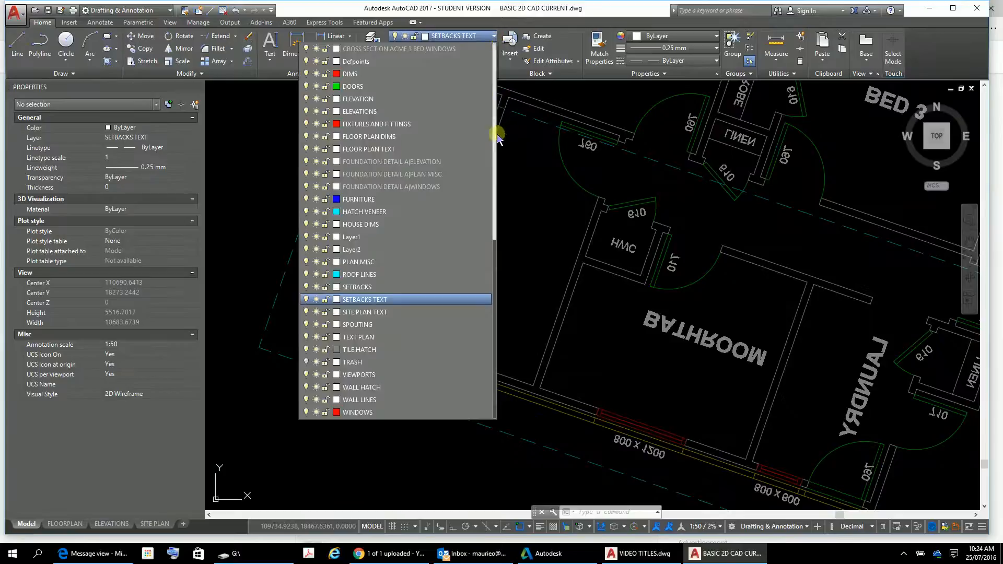
pyautogui.click(493, 120)
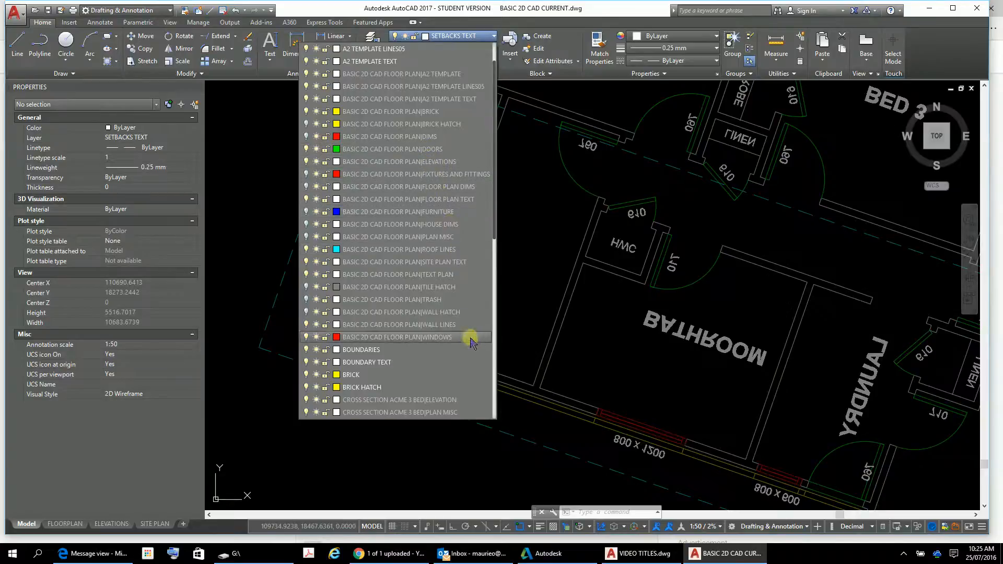
pyautogui.click(306, 200)
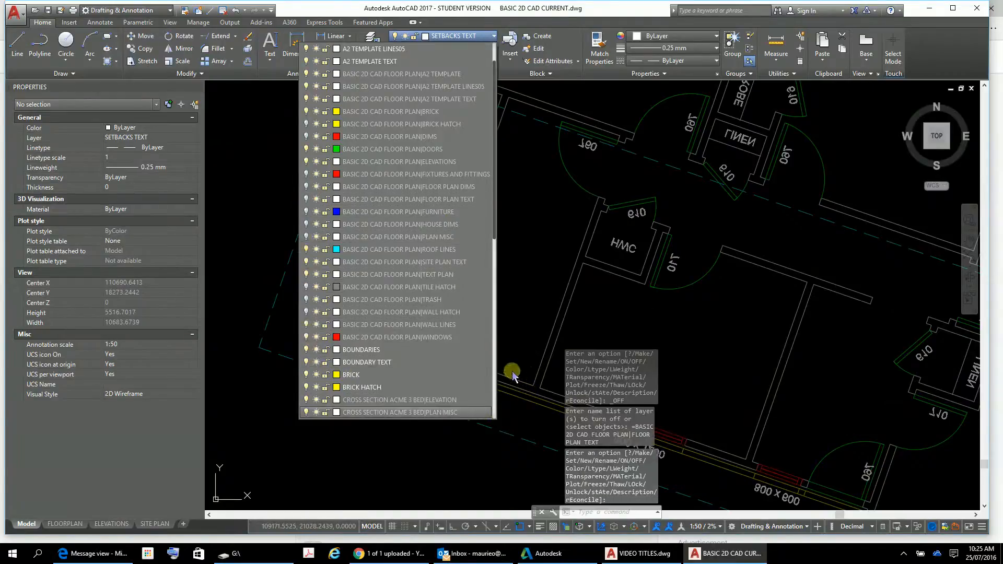
pyautogui.press('Escape')
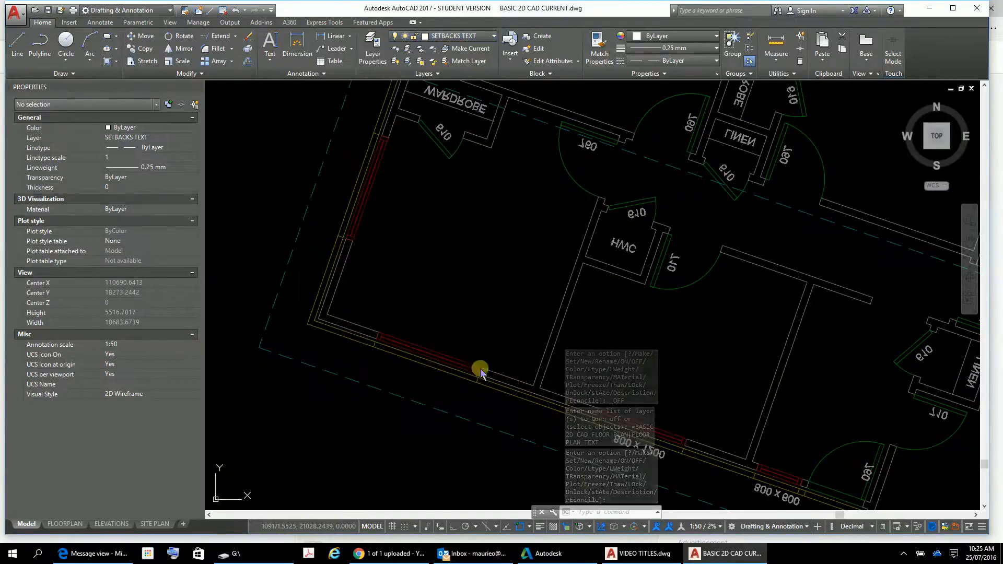
pyautogui.press('Escape')
pyautogui.press('Escape')
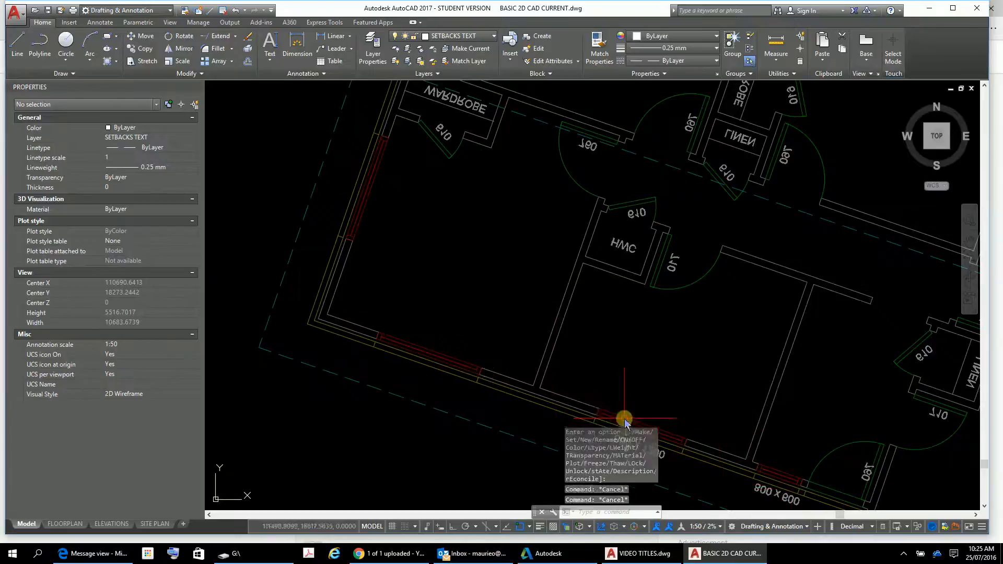
# Examine the labels left on the mirrored plan and check the layer of the 760 door label beside Bed 3 on the original floor plan.
pyautogui.scroll(-2, 662, 358)
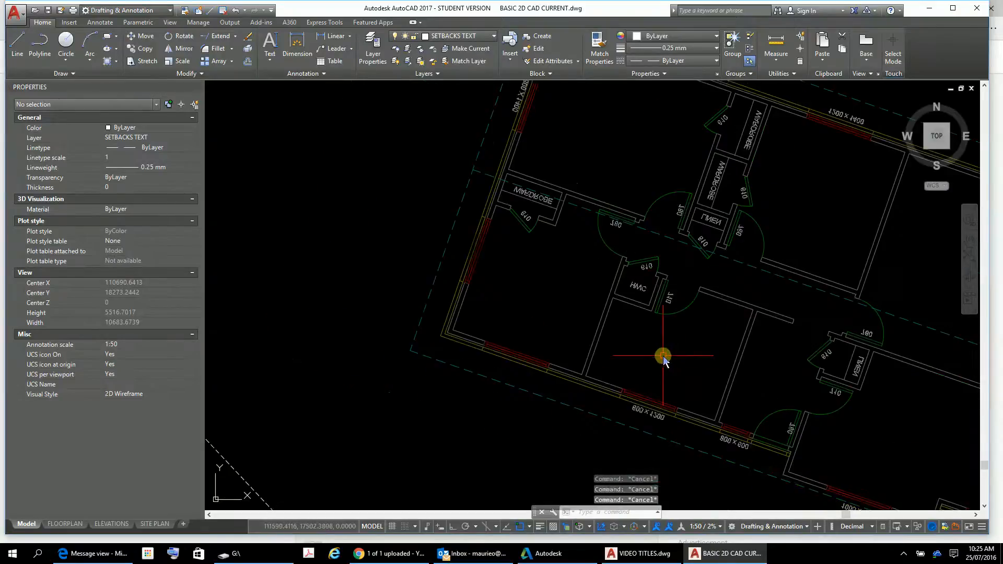
pyautogui.scroll(-6, 668, 359)
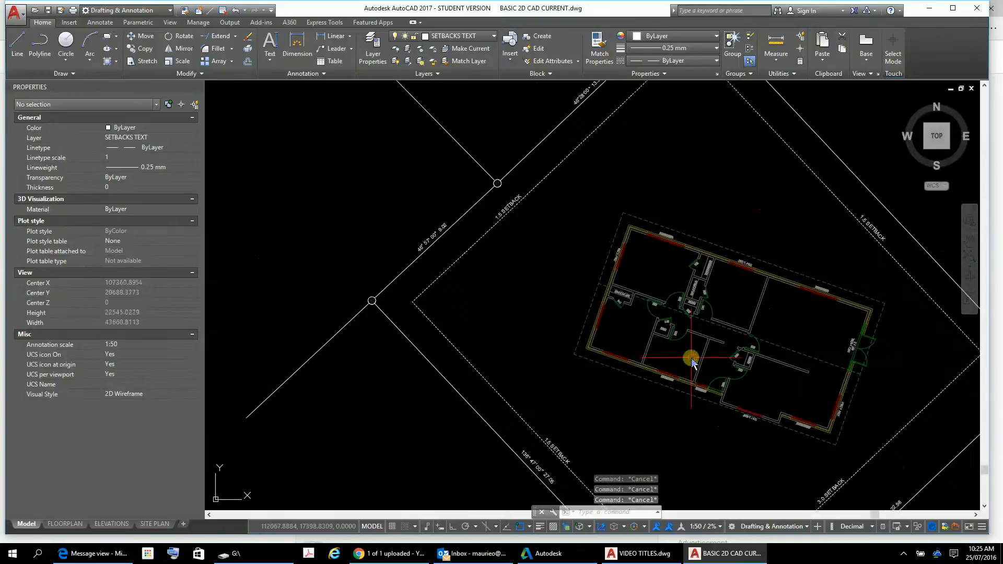
pyautogui.scroll(2, 689, 355)
pyautogui.scroll(1, 694, 360)
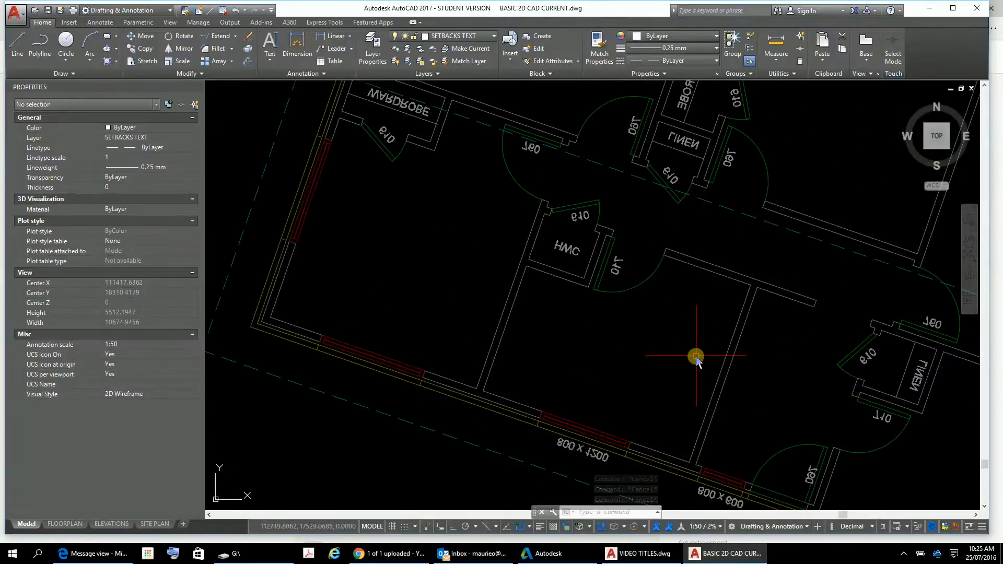
pyautogui.scroll(-1, 695, 360)
pyautogui.scroll(2, 694, 355)
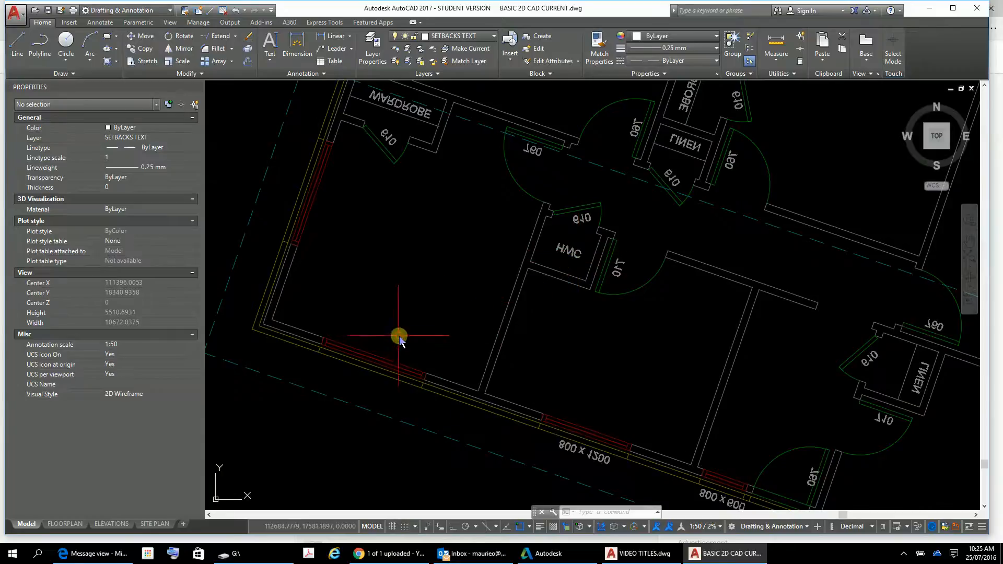
pyautogui.scroll(-14, 402, 387)
pyautogui.moveTo(408, 385)
pyautogui.mouseDown(button='middle')
pyautogui.moveTo(593, 269)
pyautogui.moveTo(623, 266)
pyautogui.mouseUp(button='middle')
pyautogui.scroll(4, 304, 349)
pyautogui.moveTo(361, 255); pyautogui.dragTo(450, 412, button='middle')
pyautogui.scroll(6, 436, 217)
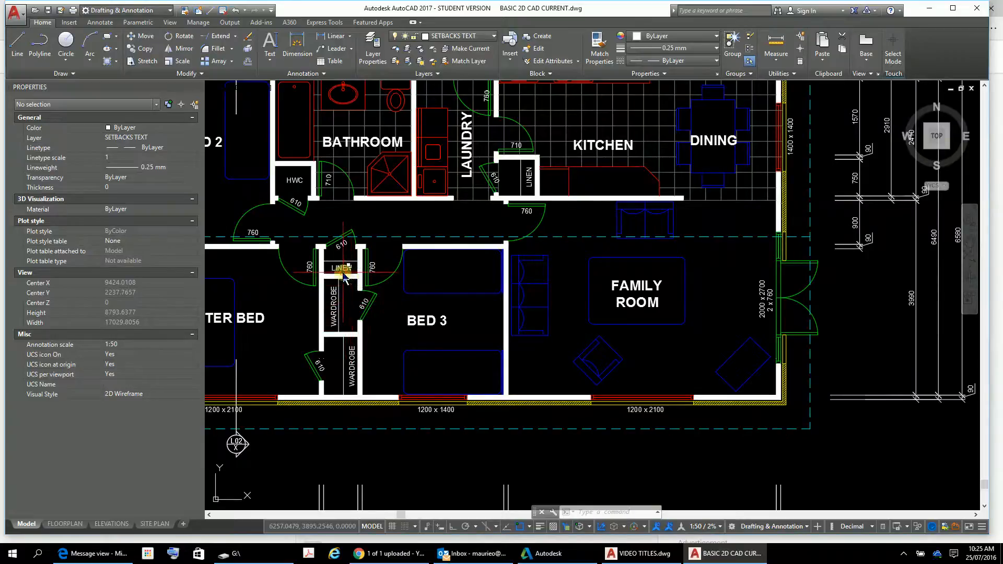
pyautogui.click(372, 268)
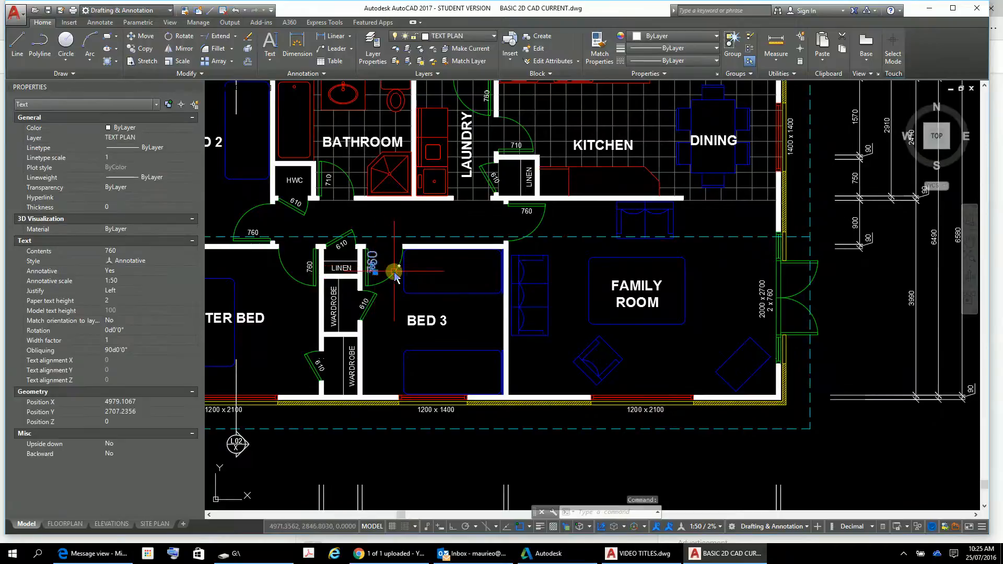
pyautogui.press('Escape')
pyautogui.press('Escape')
pyautogui.press('Escape')
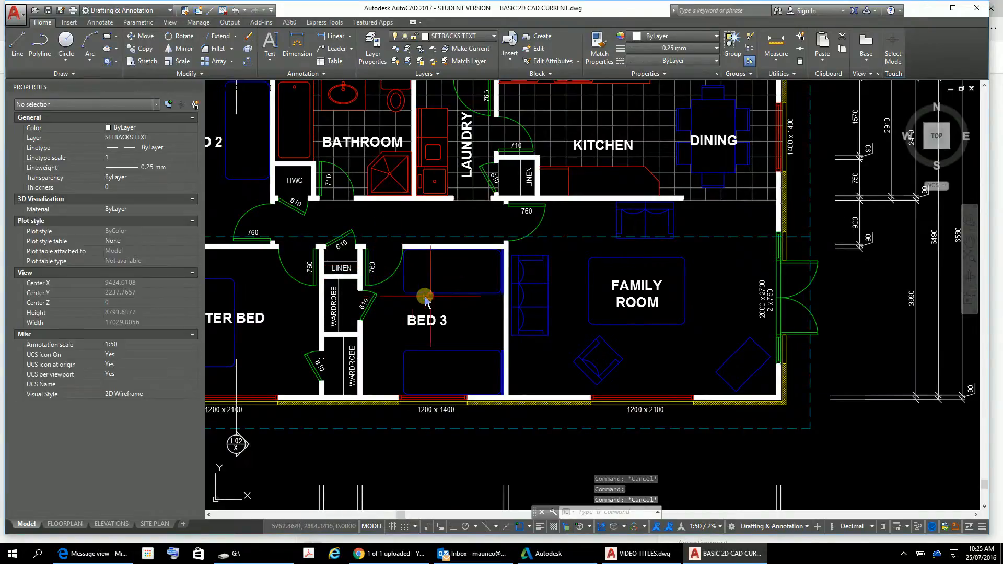
# Return to the mirrored floor plan on the site plan and examine its door, wardrobe and linen labels.
pyautogui.scroll(-2, 906, 277)
pyautogui.scroll(-8, 906, 276)
pyautogui.moveTo(894, 276); pyautogui.dragTo(375, 343, button='middle')
pyautogui.scroll(7, 842, 259)
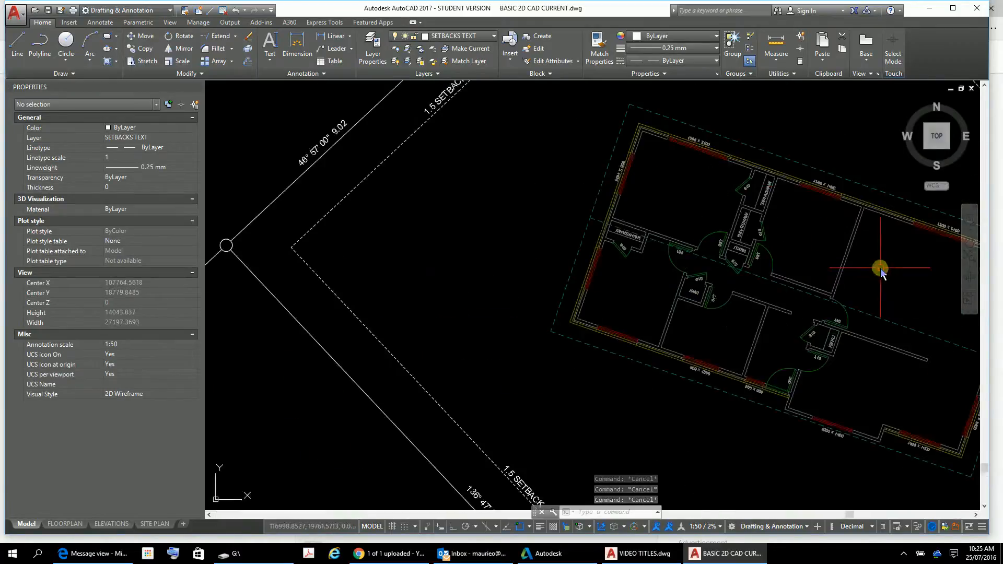
pyautogui.scroll(7, 470, 265)
pyautogui.scroll(-2, 495, 268)
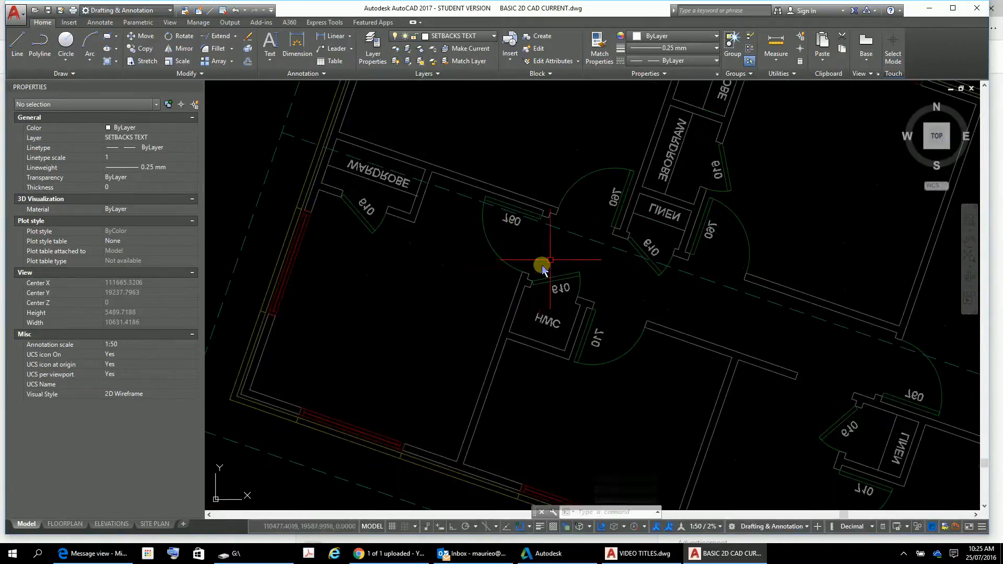
# Turn off the layer BASIC 2D CAD FLOOR PLAN|TEXT PLAN to hide the mirrored door, wardrobe and linen labels.
pyautogui.click(493, 36)
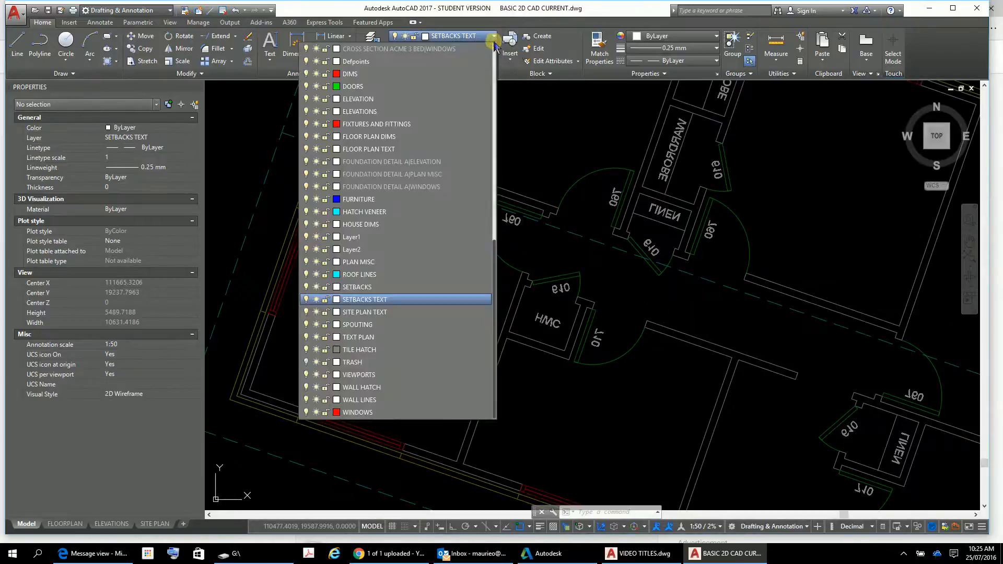
pyautogui.scroll(8, 493, 135)
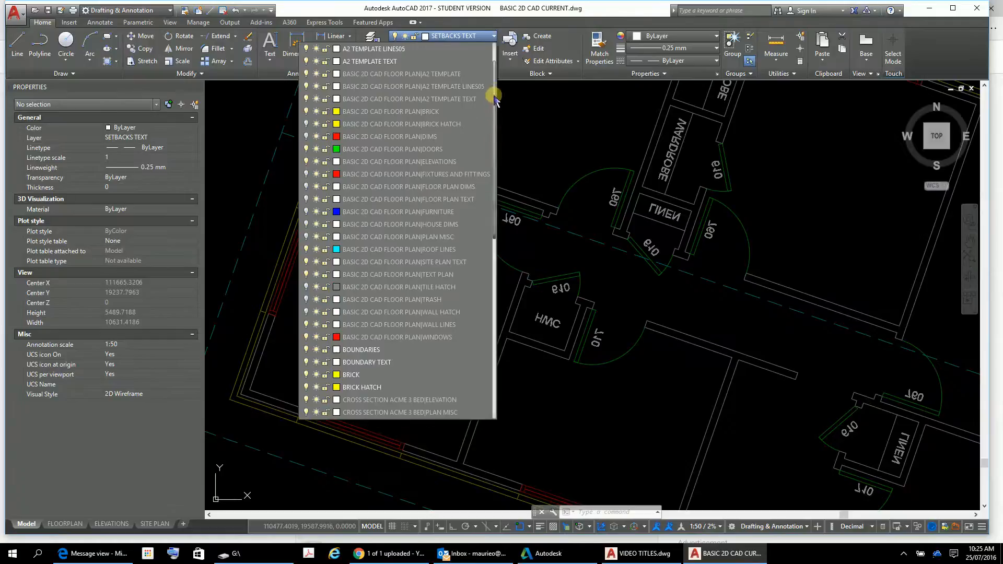
pyautogui.scroll(1, 491, 91)
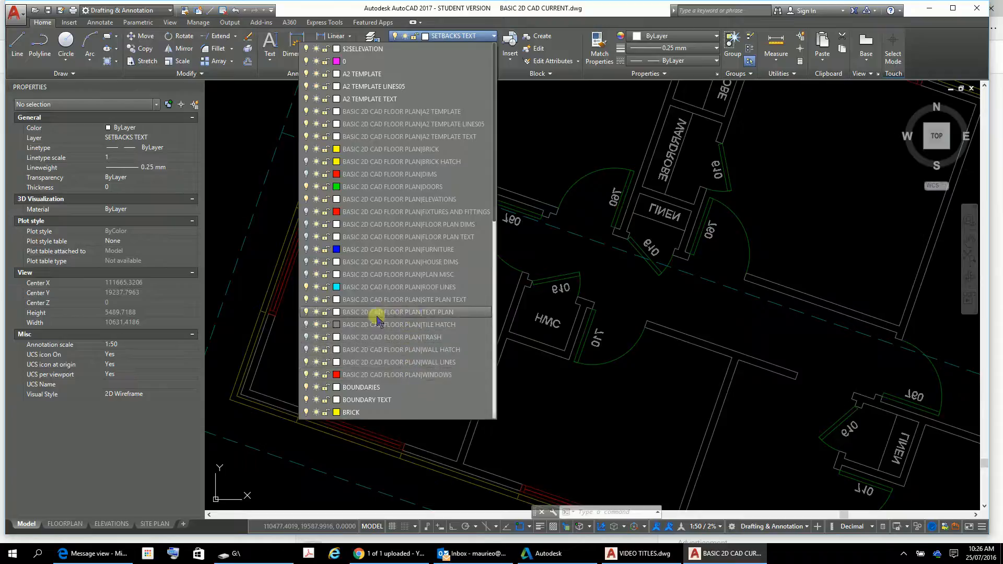
pyautogui.click(306, 312)
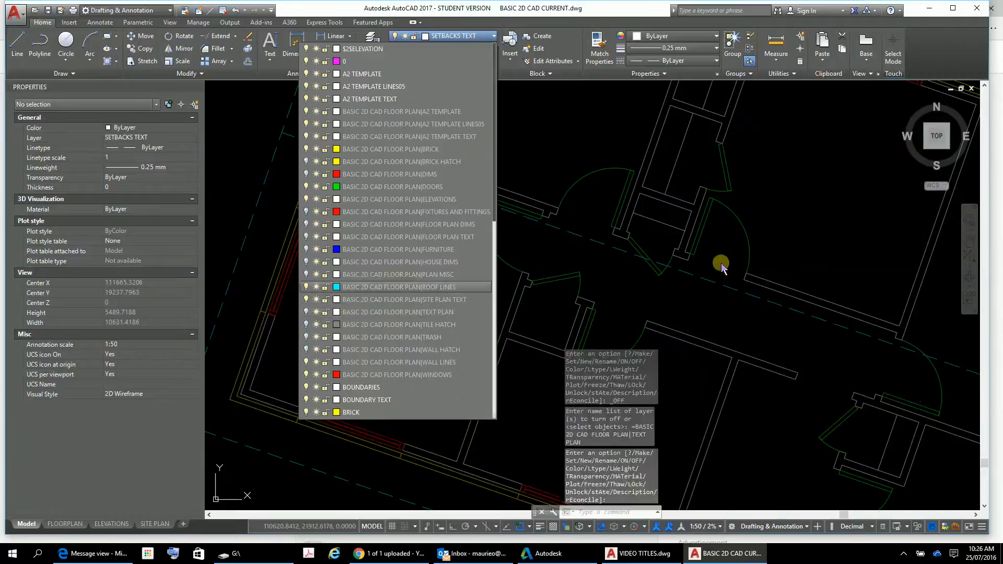
pyautogui.scroll(-10, 729, 264)
pyautogui.scroll(4, 729, 265)
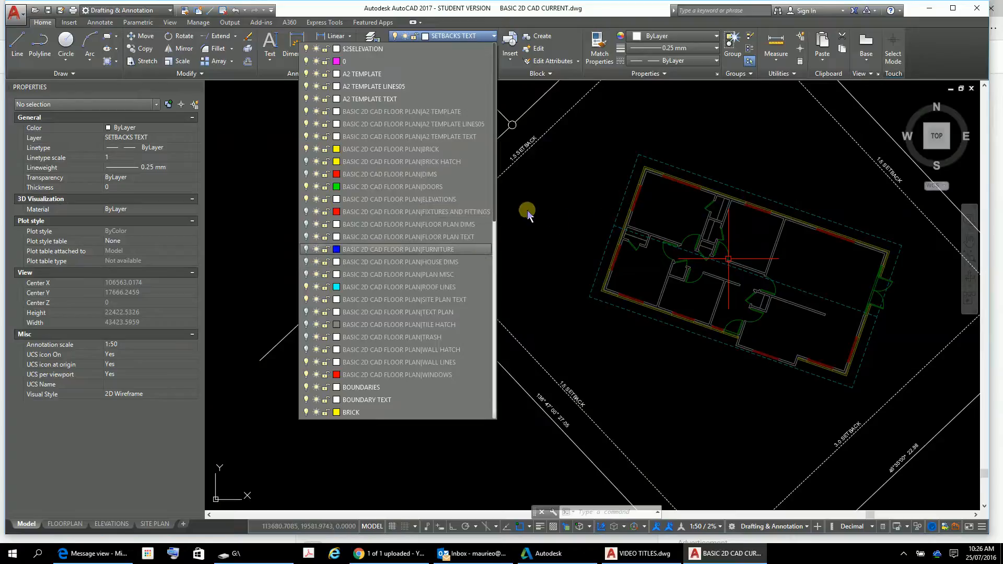
pyautogui.click(547, 313)
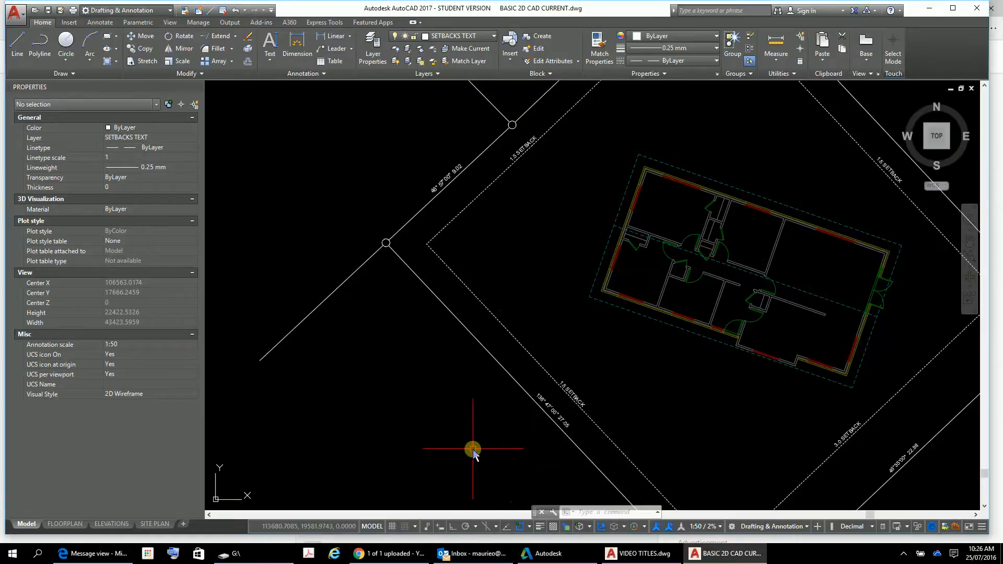
# Check the cleaned-up floor plan in model space and on the SITE PLAN layout, including its position within the setbacks.
pyautogui.scroll(8, 878, 263)
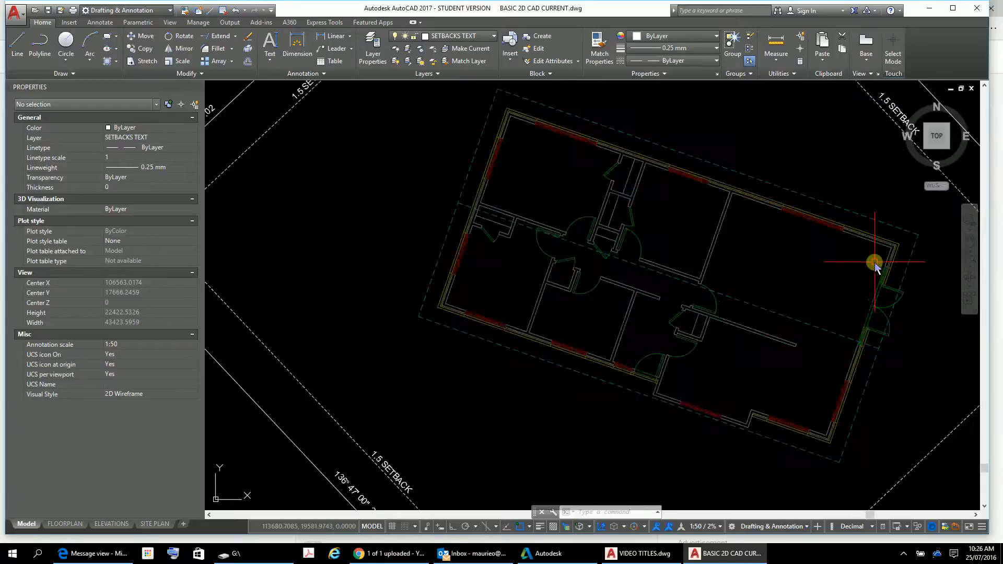
pyautogui.scroll(-4, 880, 263)
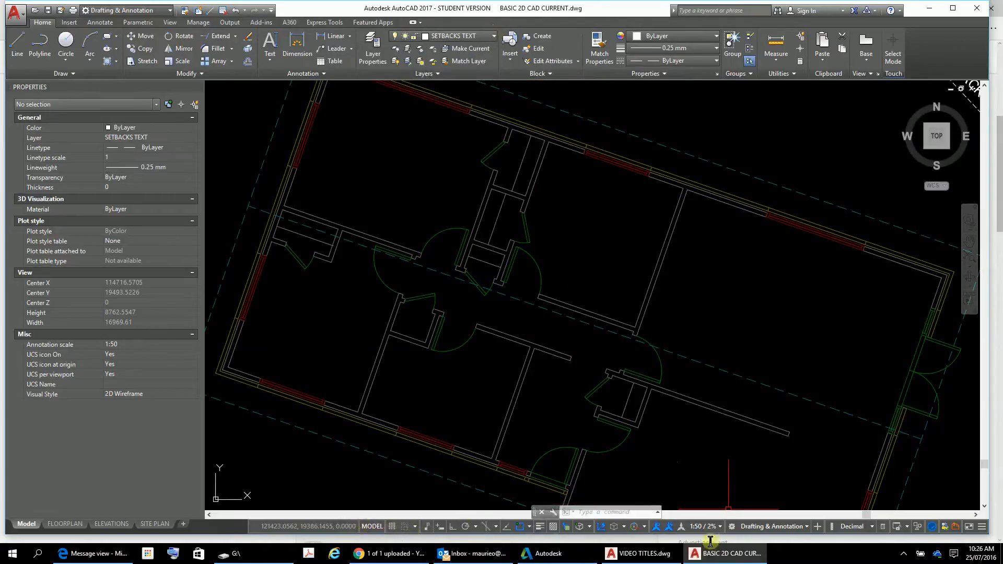
pyautogui.click(157, 524)
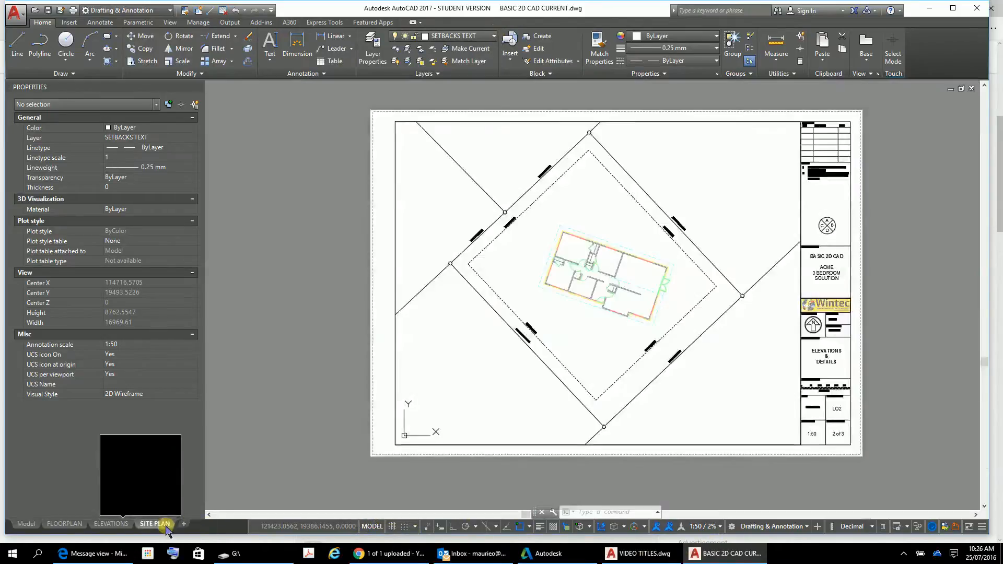
pyautogui.scroll(5, 625, 265)
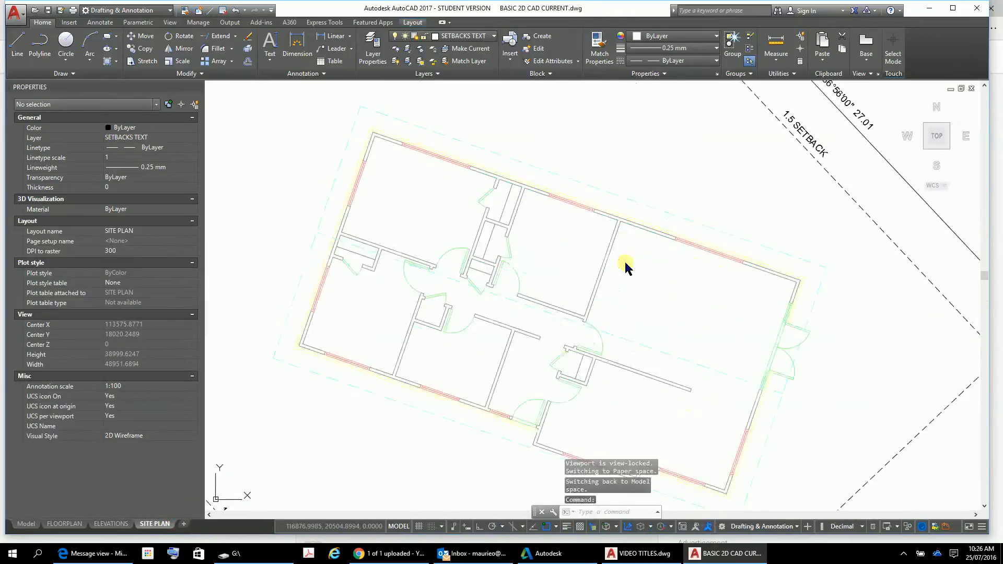
pyautogui.scroll(-3, 643, 269)
pyautogui.moveTo(642, 273); pyautogui.dragTo(544, 200, button='middle')
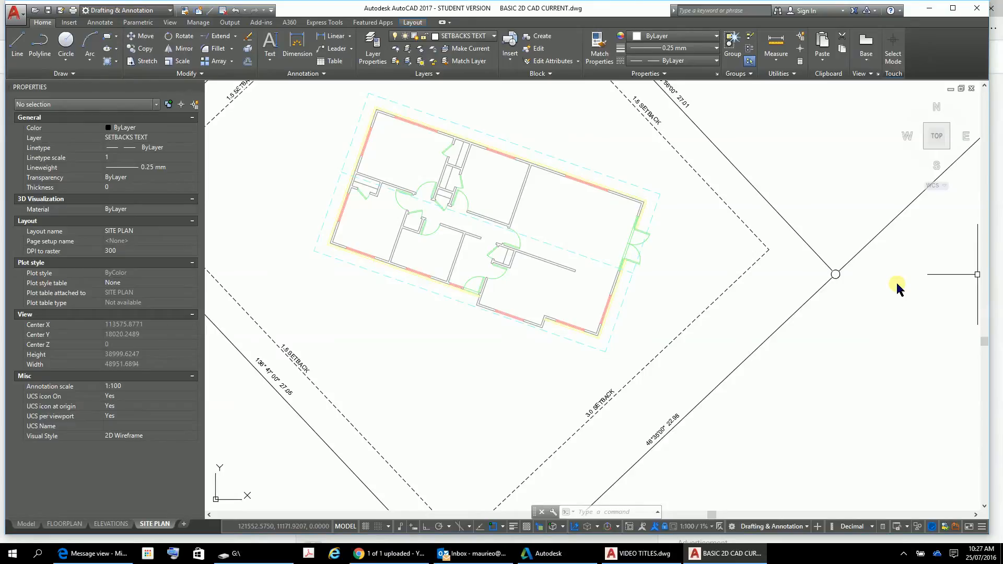
pyautogui.hotkey('ctrl', 'End')
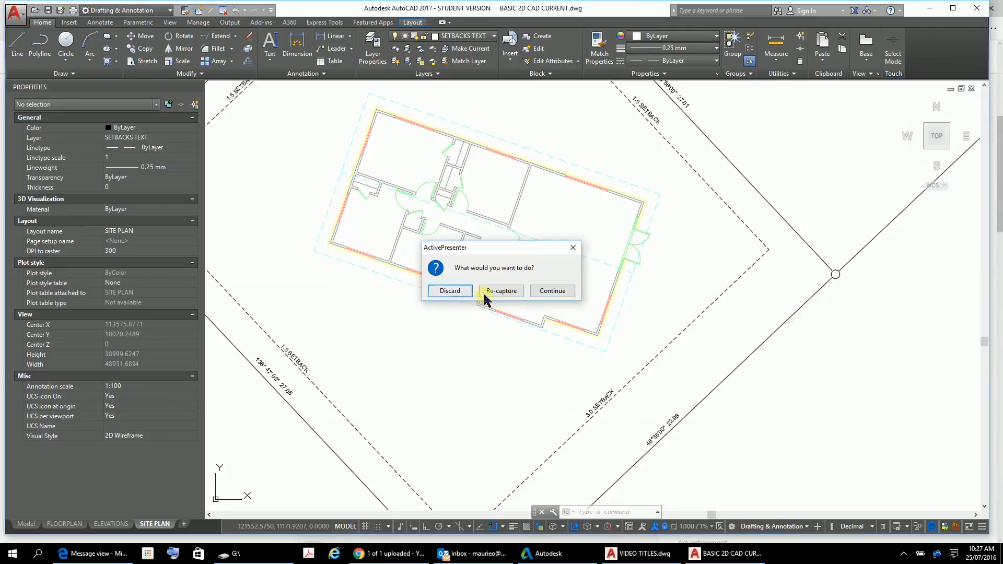
pyautogui.click(552, 292)
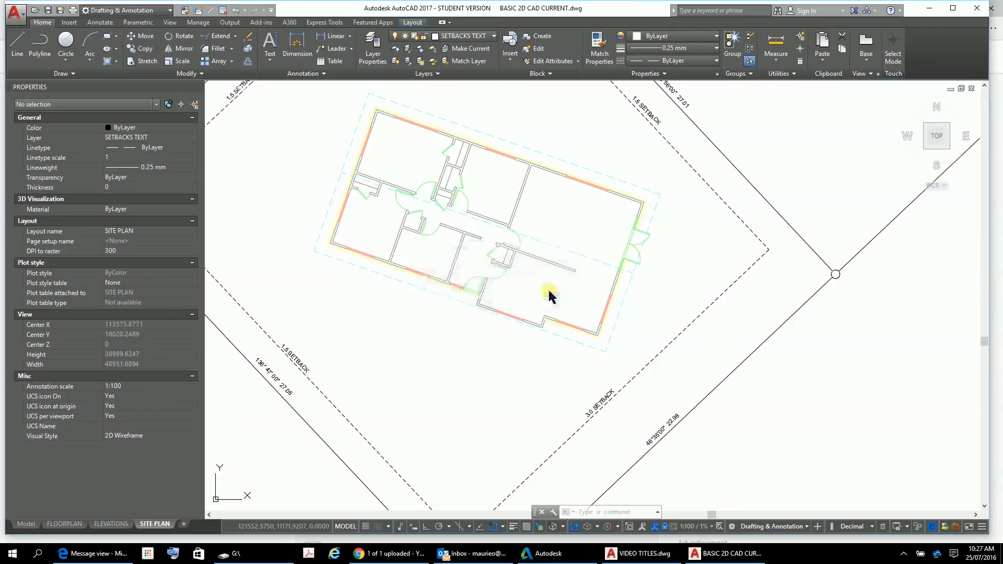